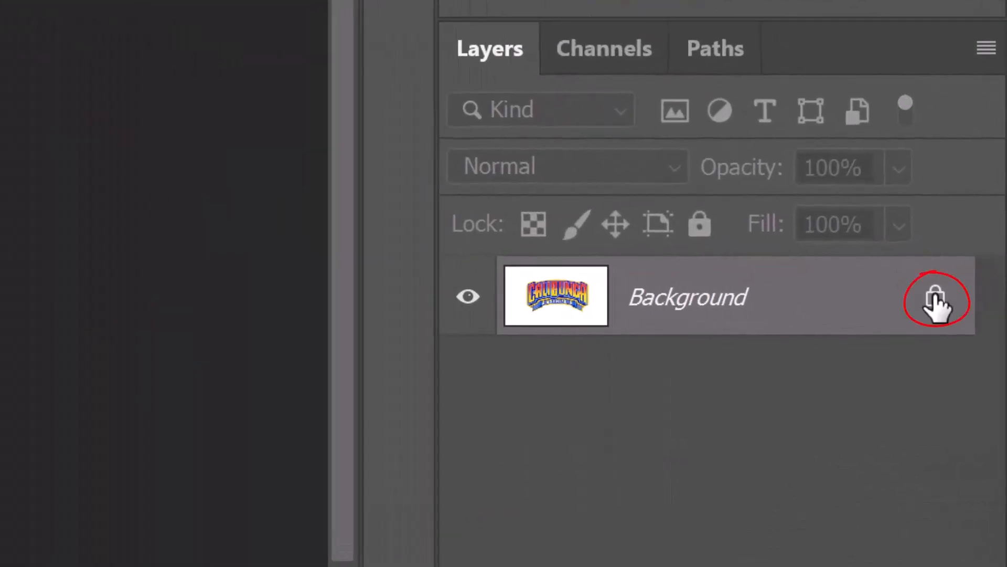
# Step: Unlock the Background layer, delete the white area around the logo using a Magic Wand selection, and deselect
pyautogui.click(936, 299)
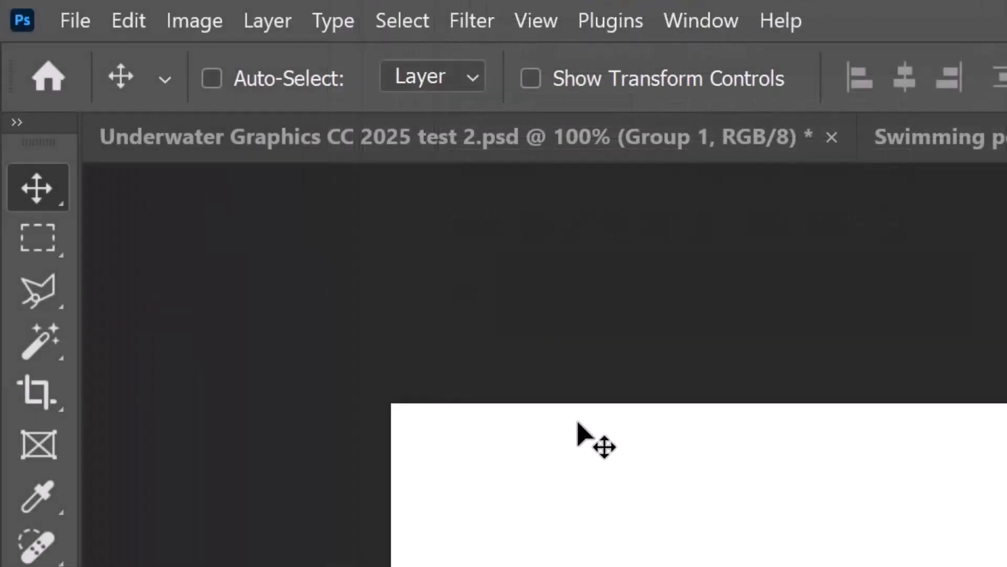
pyautogui.click(72, 344)
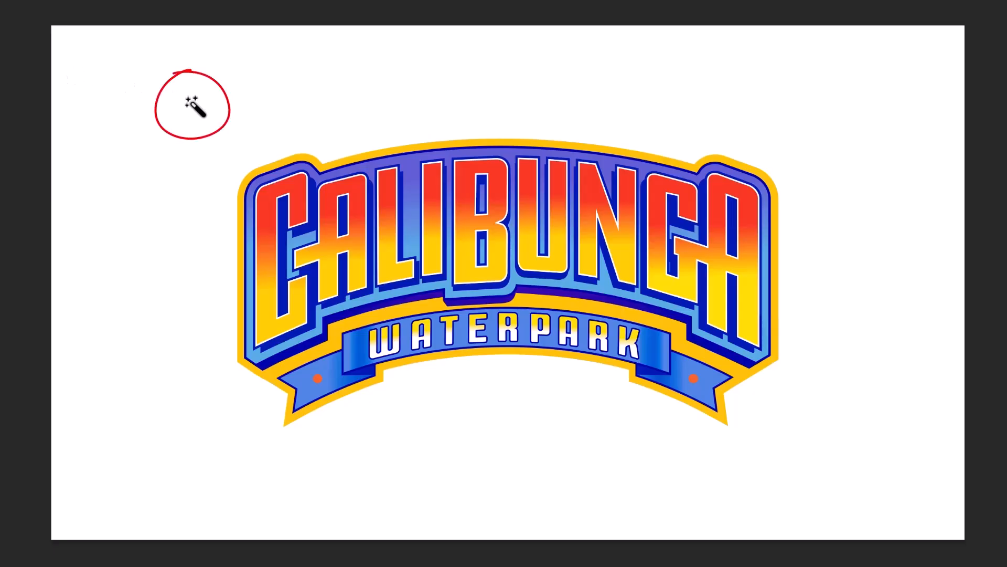
pyautogui.click(195, 107)
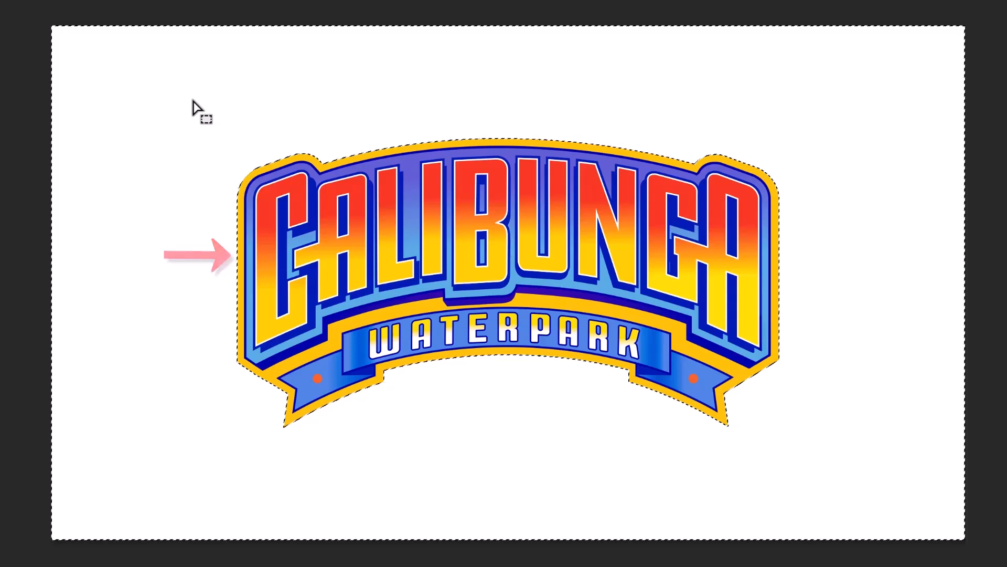
pyautogui.press('q')
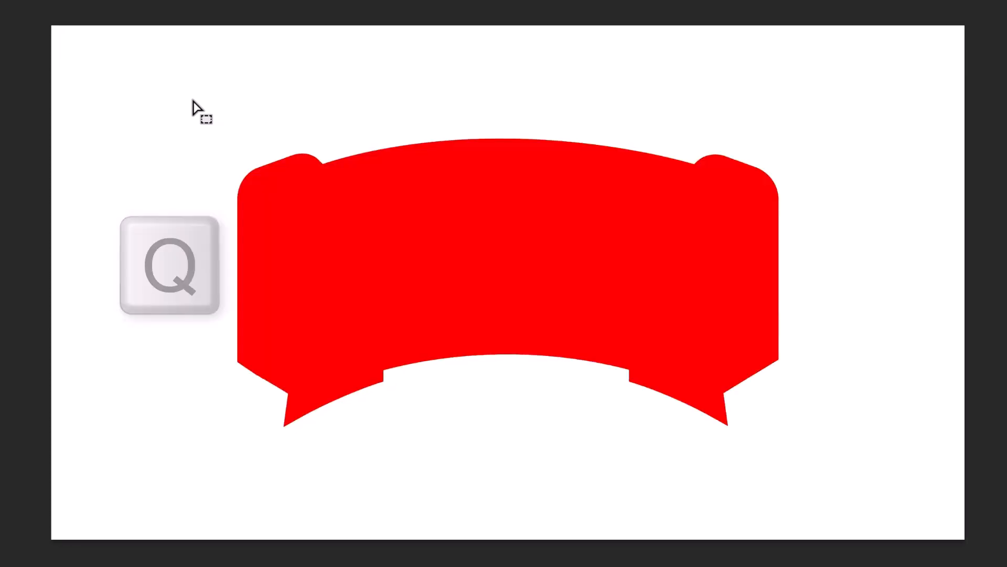
pyautogui.press('q')
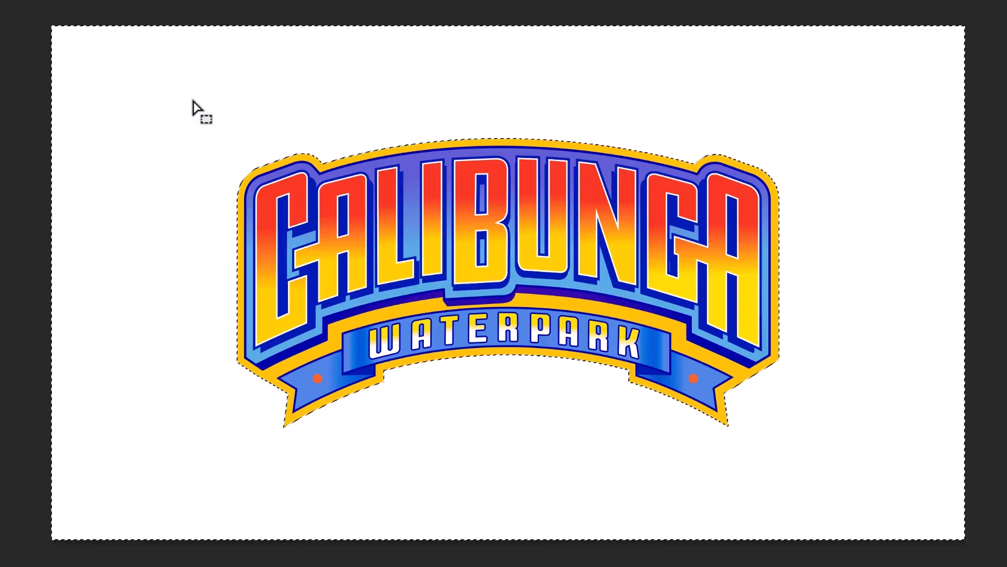
pyautogui.press('Delete')
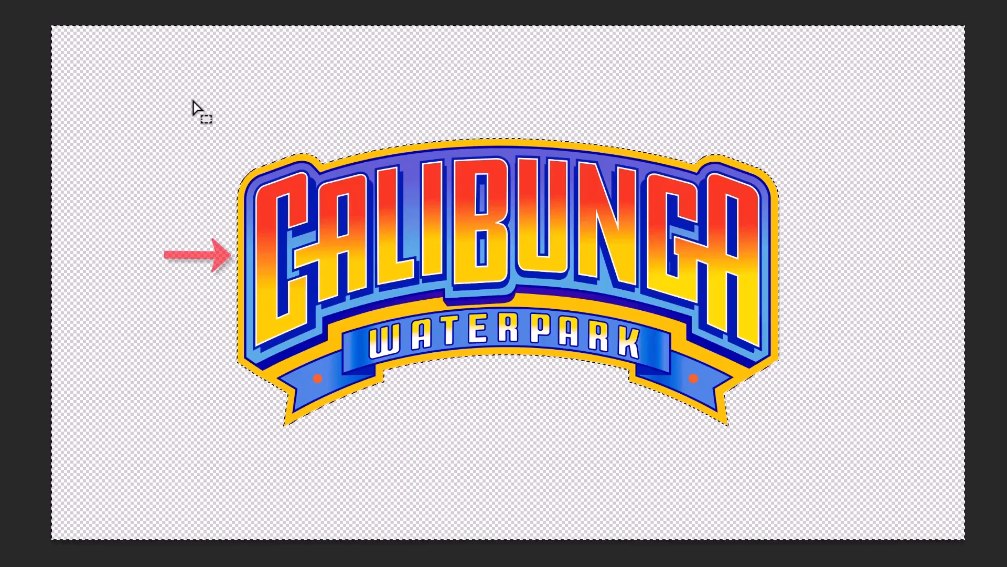
pyautogui.hotkey('ctrl', 'd')
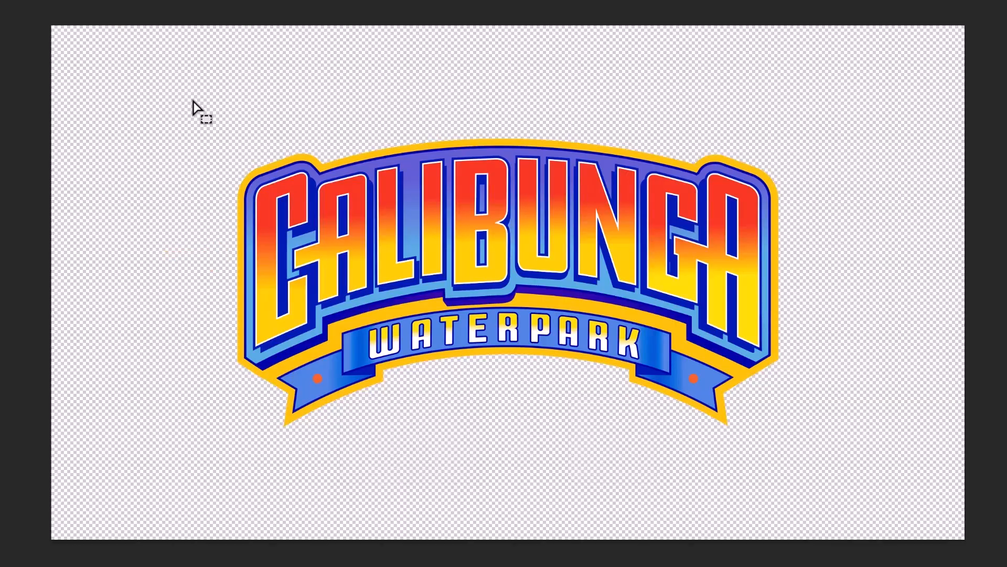
# Step: Move the cut-out logo onto the Swimming pool water image as a new layer
pyautogui.press('w')
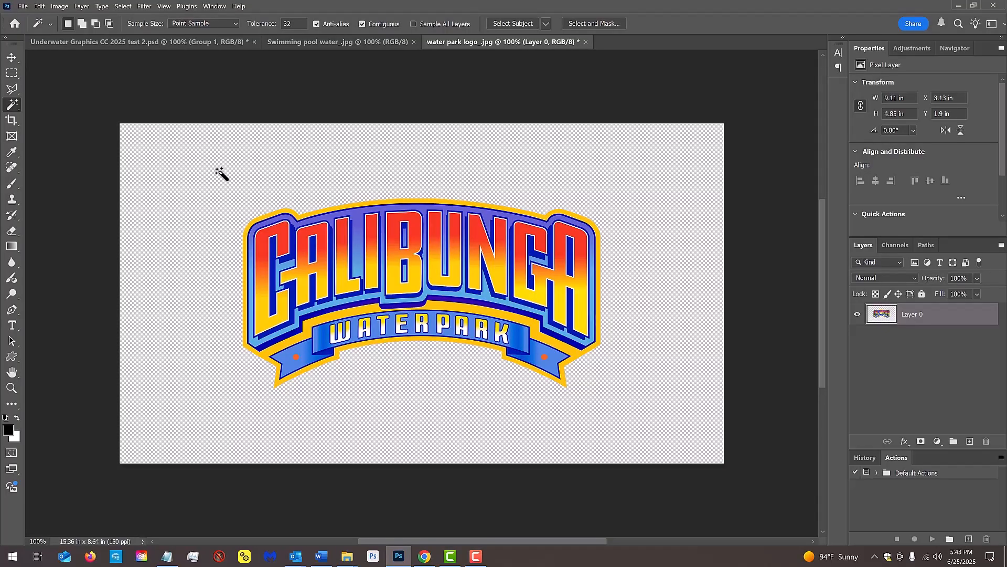
pyautogui.press('v')
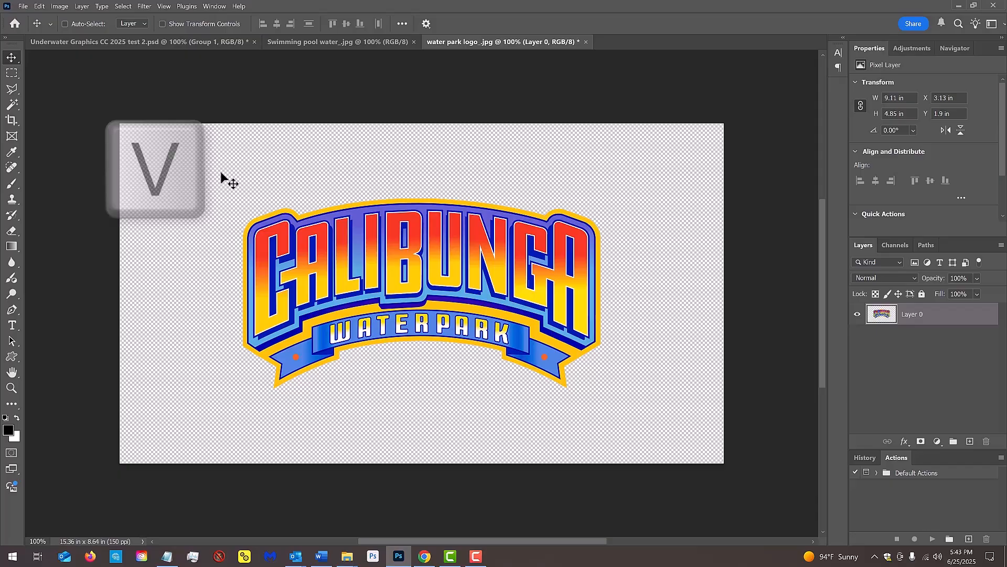
pyautogui.moveTo(220, 174); pyautogui.dragTo(409, 300)
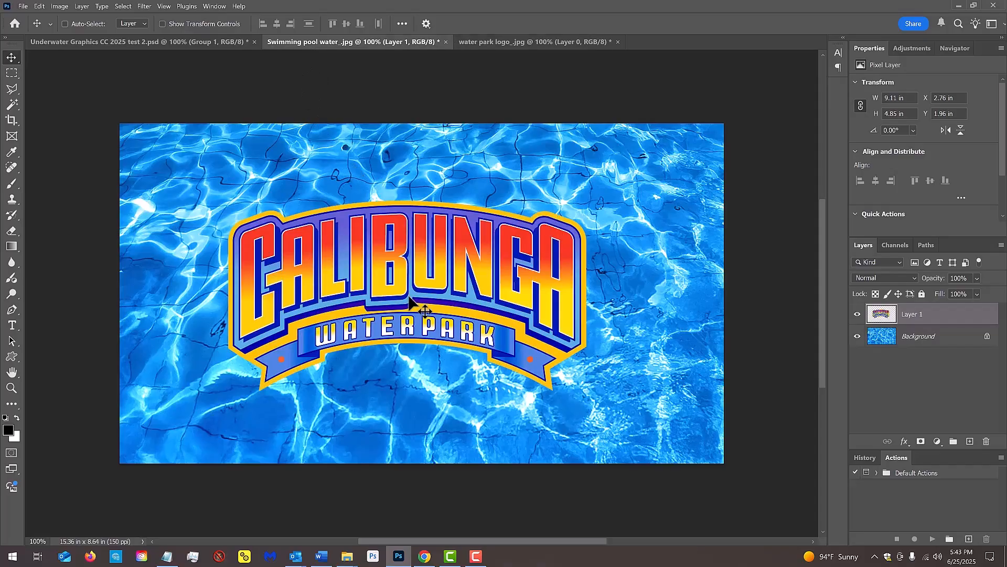
# Step: Center the logo vertically and horizontally on the pool water canvas, and clear the selection
pyautogui.hotkey('ctrl', 'a')
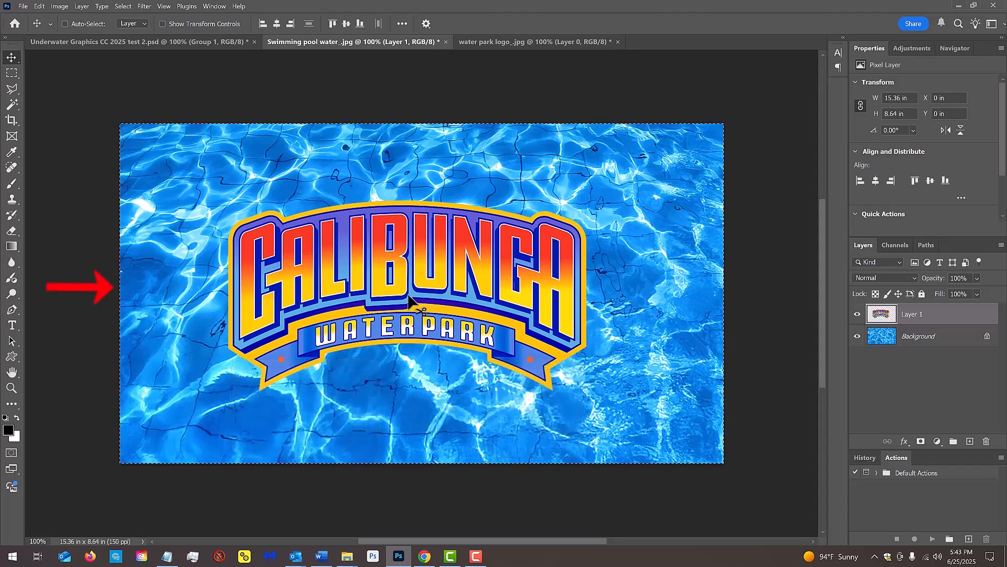
pyautogui.click(345, 21)
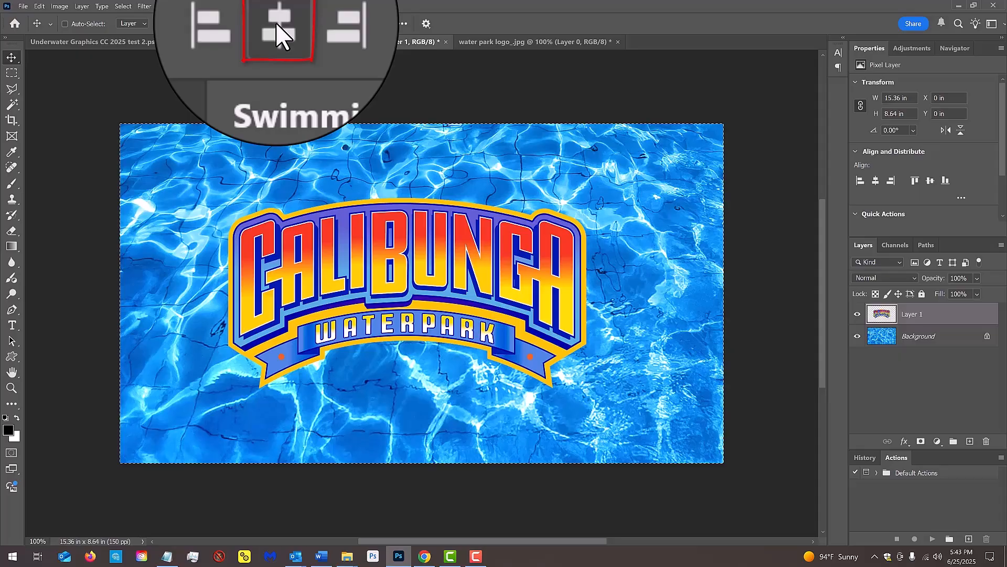
pyautogui.click(276, 23)
pyautogui.hotkey('ctrl', 'd')
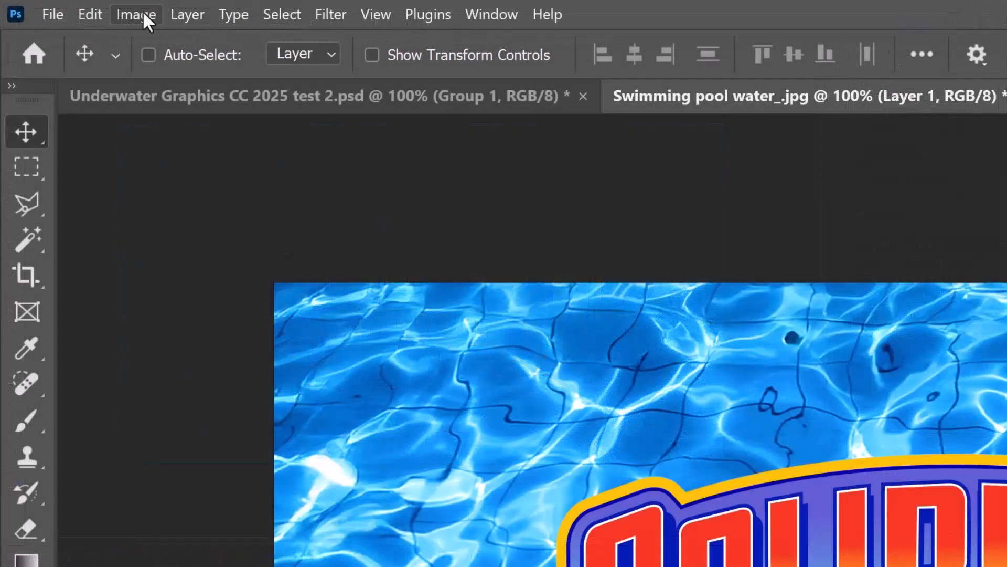
# Step: Apply a Perspective transform to the logo, pulling its lower-left corner outward to widen the base
pyautogui.click(40, 7)
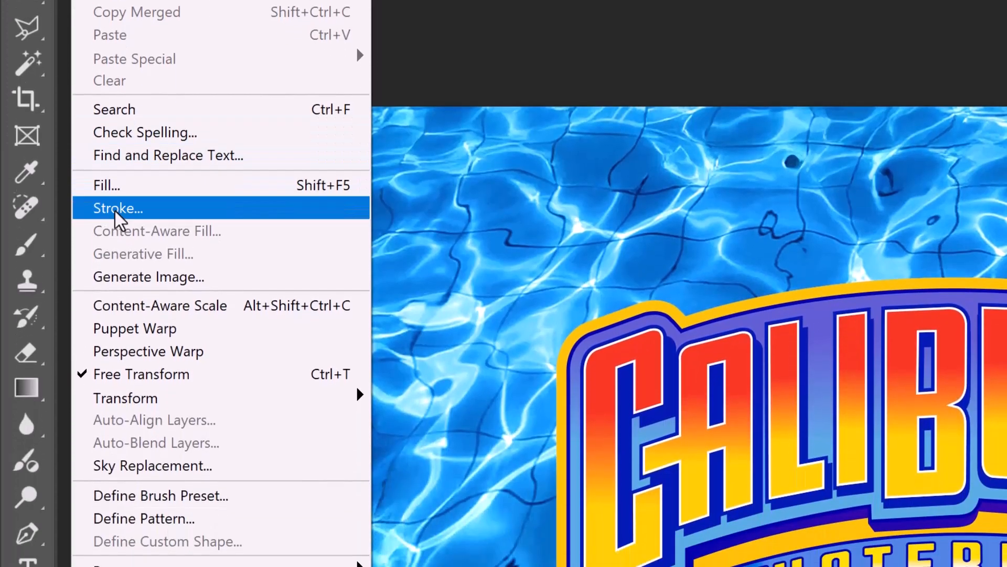
pyautogui.moveTo(135, 396)
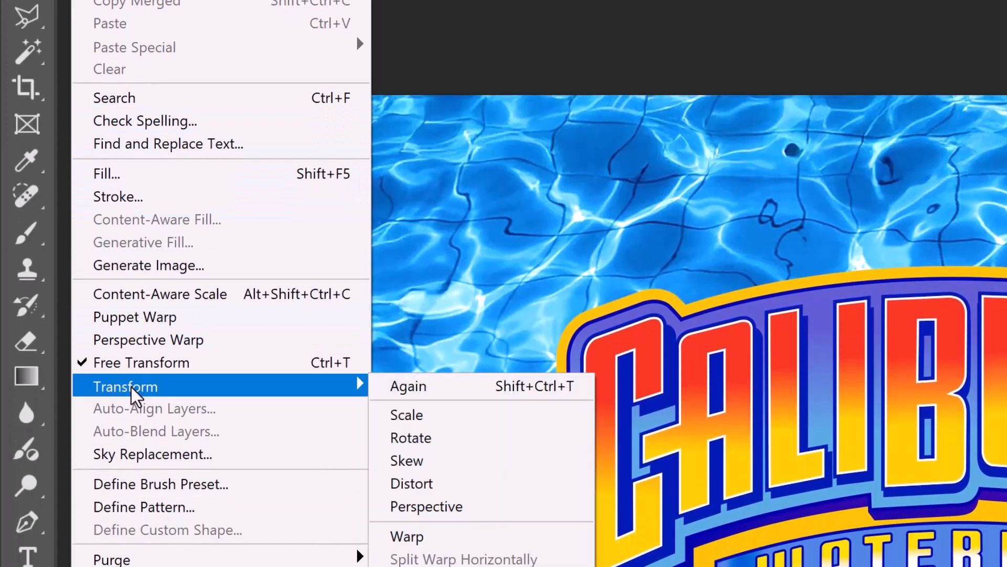
pyautogui.click(421, 506)
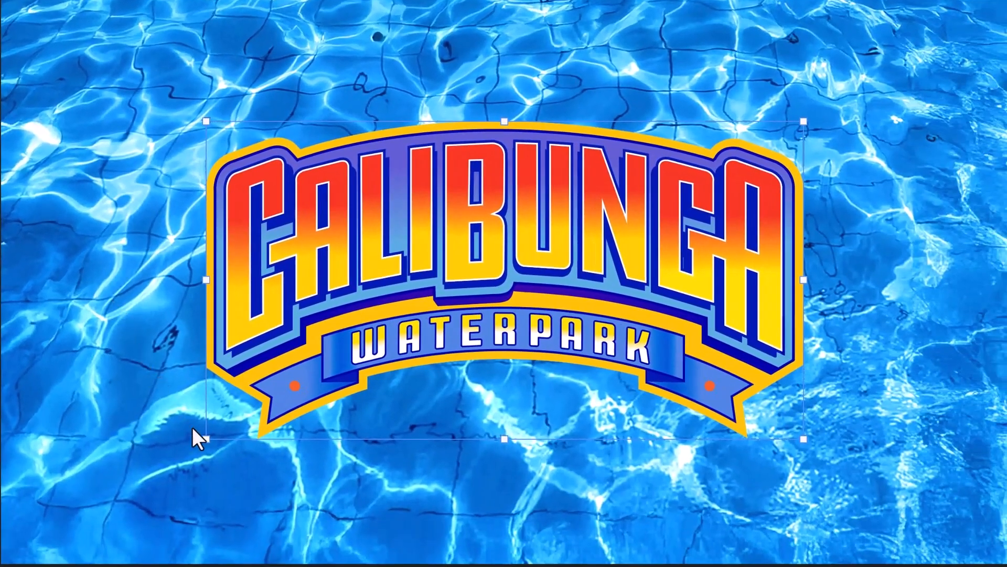
pyautogui.click(205, 440)
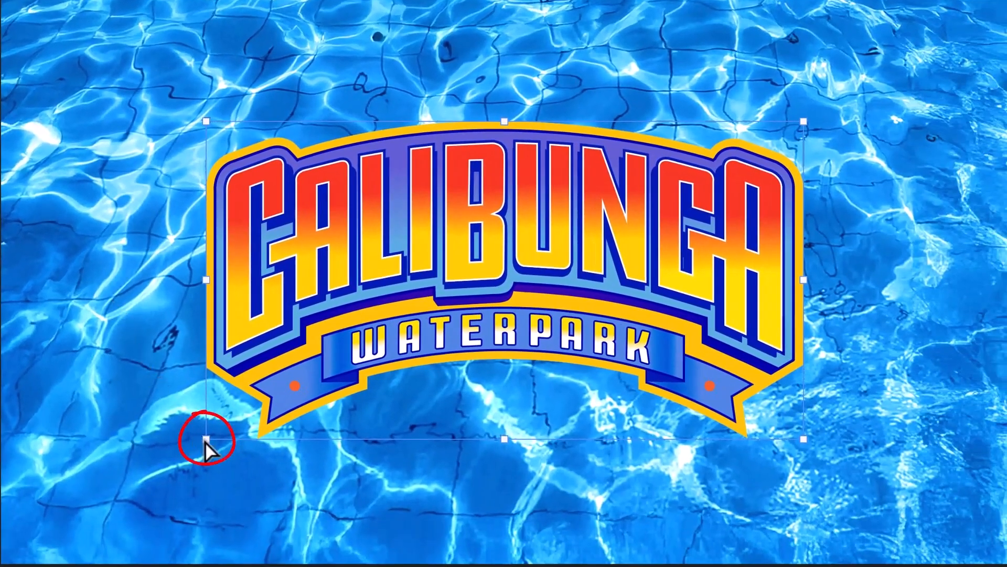
pyautogui.moveTo(205, 442); pyautogui.dragTo(93, 426)
pyautogui.press('Return')
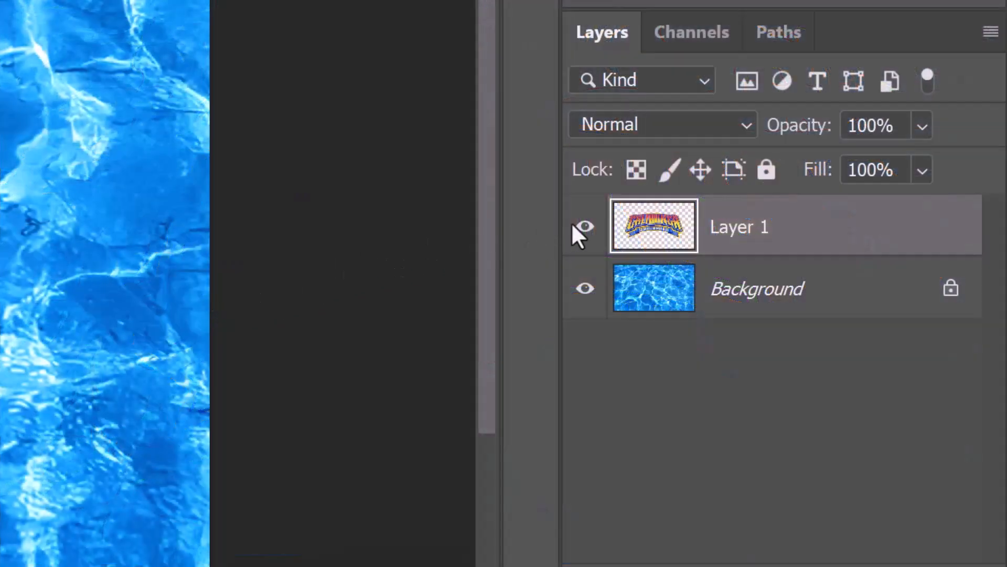
# Step: With the logo layer hidden, convert the pool water Background to a Smart Object and duplicate it
pyautogui.click(584, 226)
pyautogui.click(658, 292)
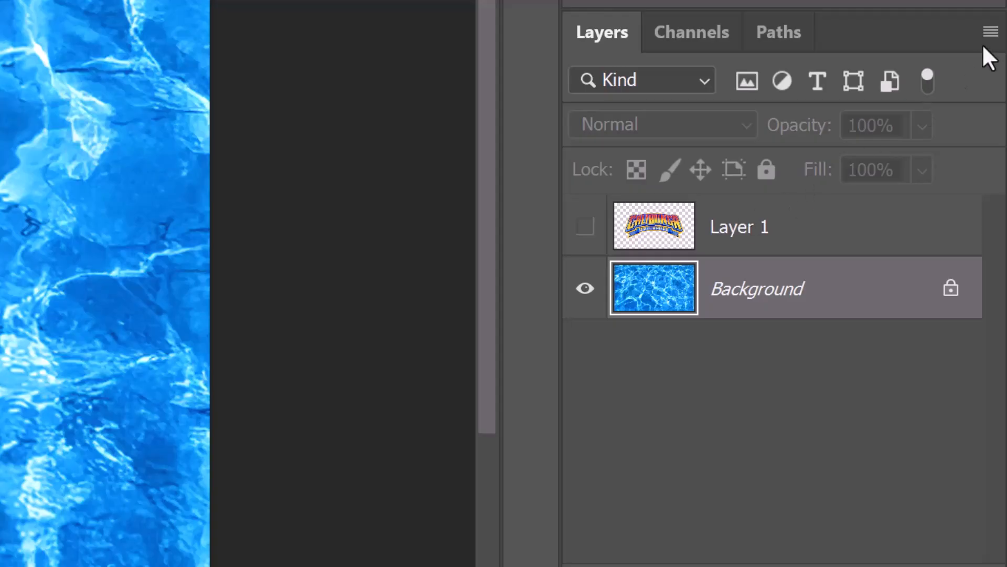
pyautogui.click(990, 32)
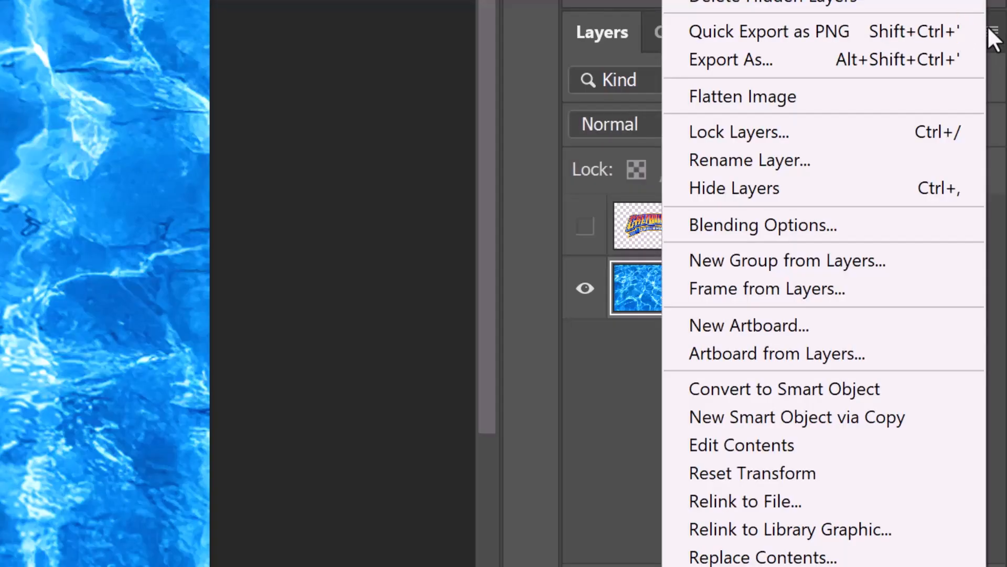
pyautogui.click(778, 388)
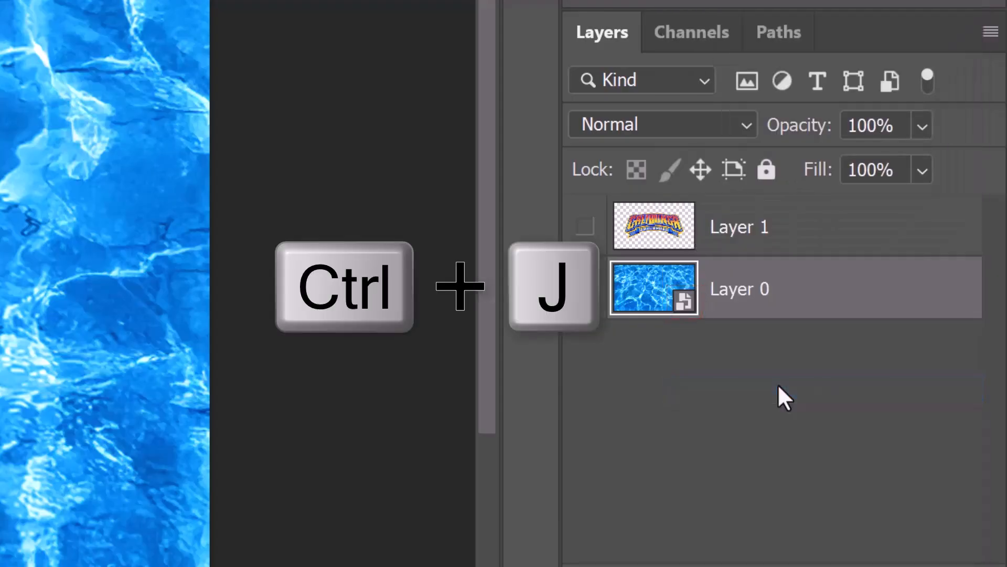
pyautogui.hotkey('ctrl', 'j')
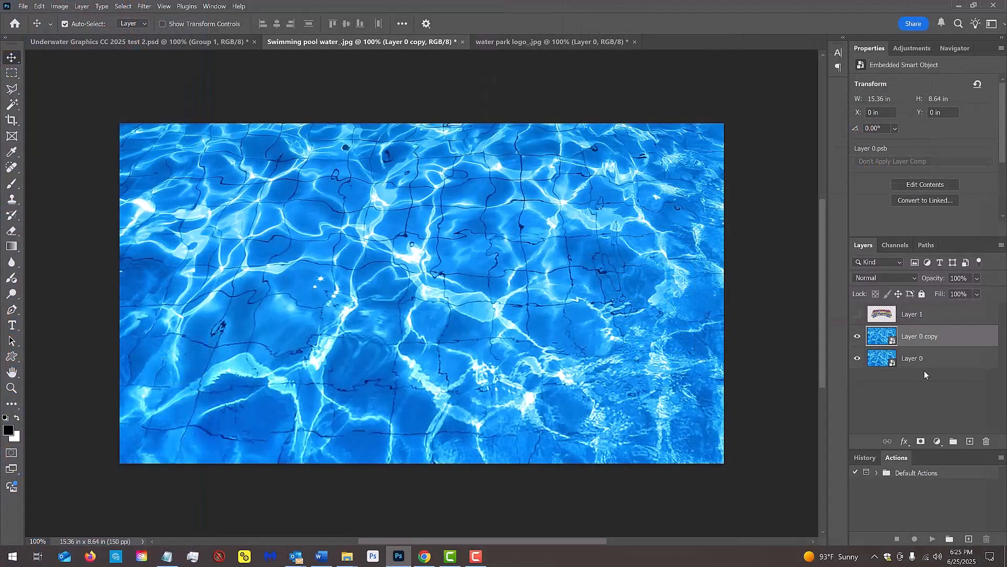
pyautogui.press('ctrl')
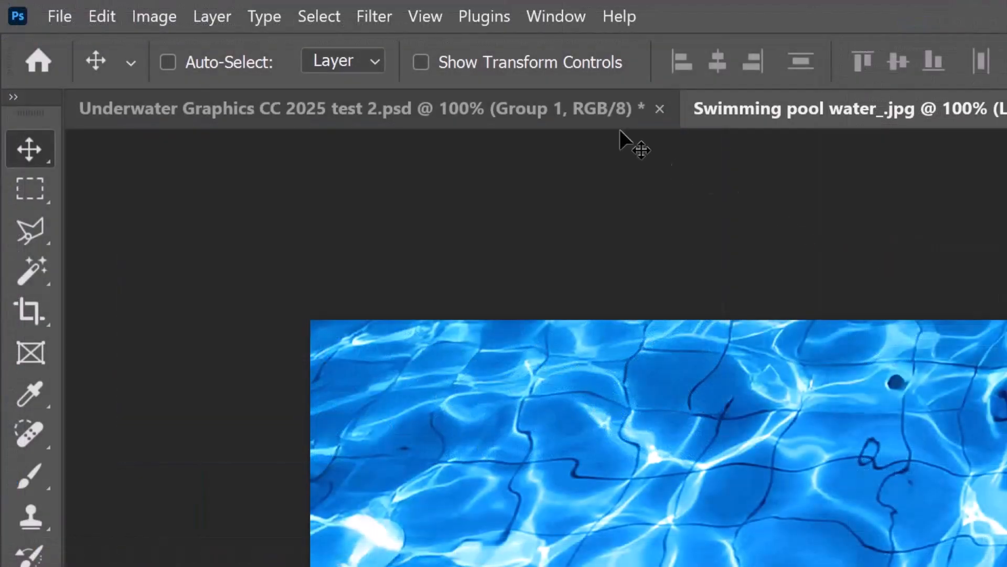
# Step: Apply a Gaussian Blur of 4.0 pixels to the duplicated water layer and add a Black & White adjustment layer above it
pyautogui.click(366, 16)
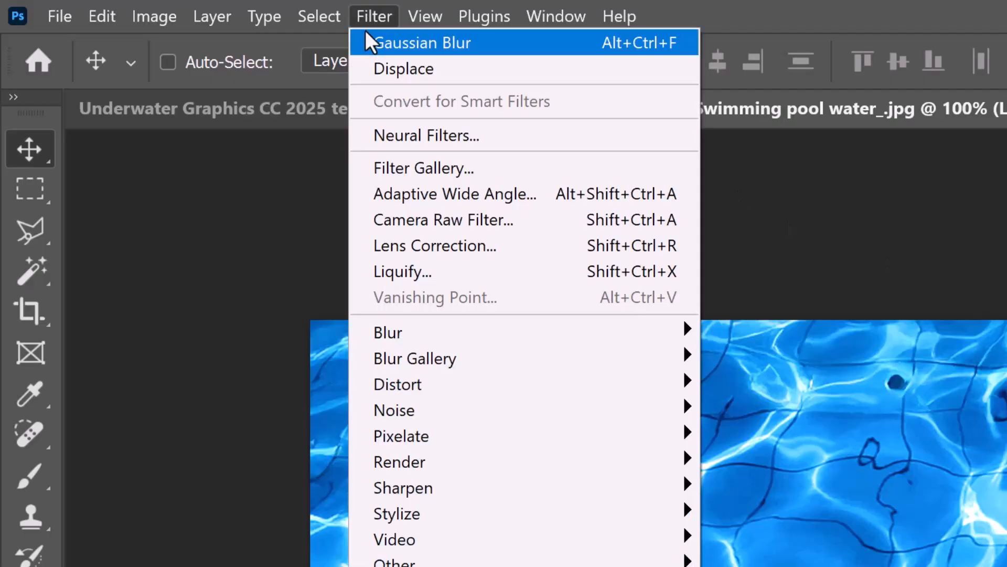
pyautogui.moveTo(389, 330)
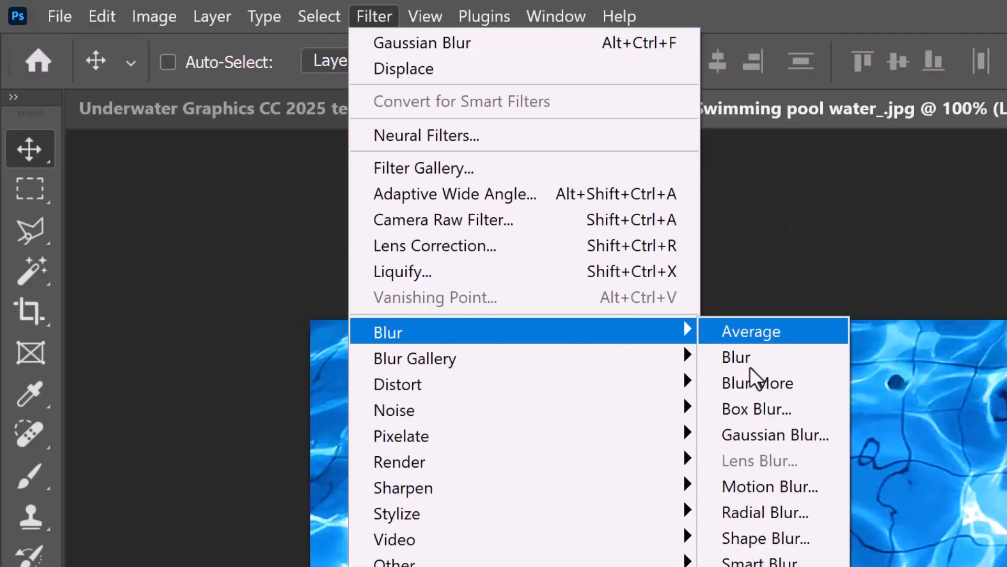
pyautogui.click(756, 436)
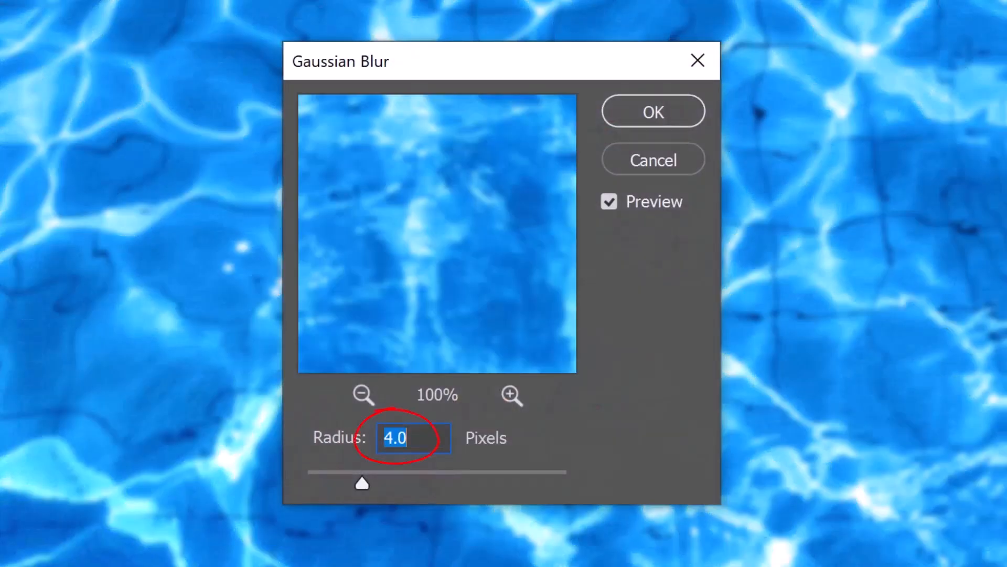
pyautogui.click(651, 115)
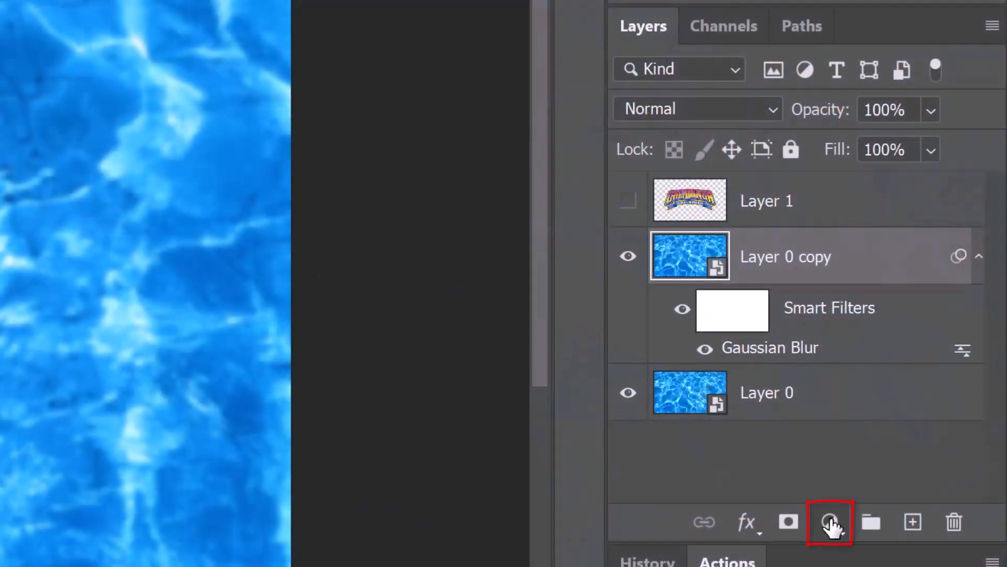
pyautogui.click(830, 522)
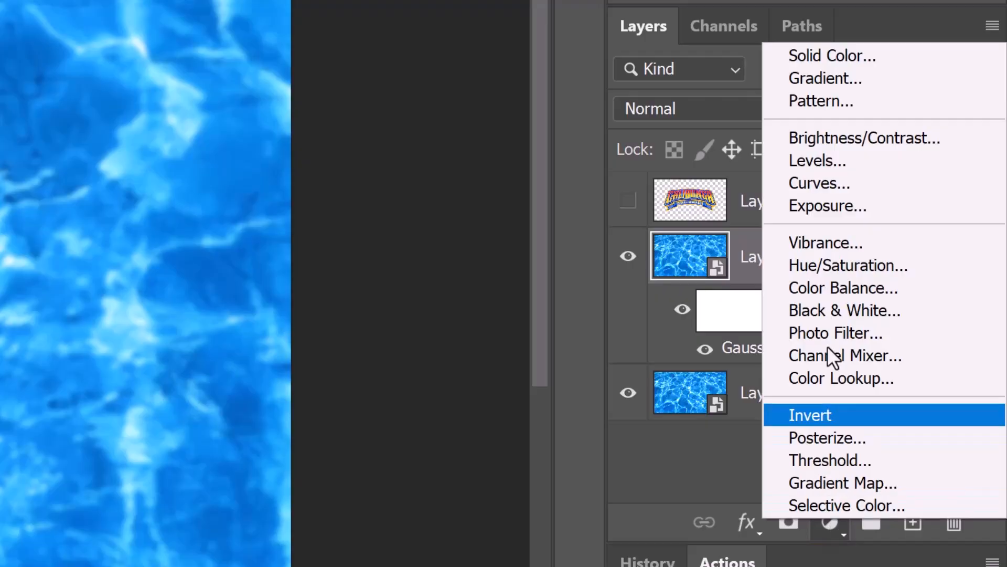
pyautogui.click(823, 310)
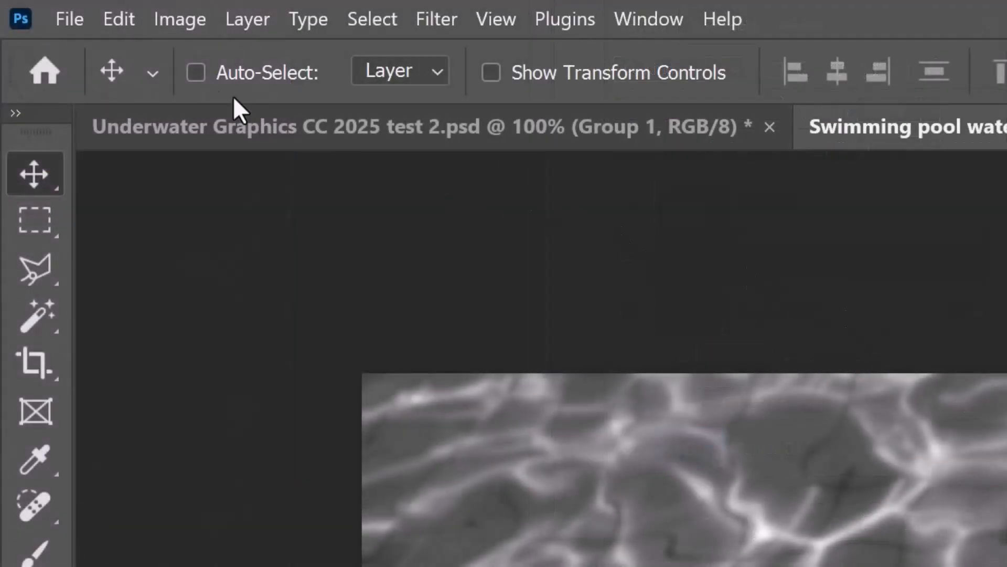
# Step: Save a copy of the black-and-white water image to the Desktop as a Photoshop PSD named "Displacement map", with Maximize Compatibility on
pyautogui.click(70, 19)
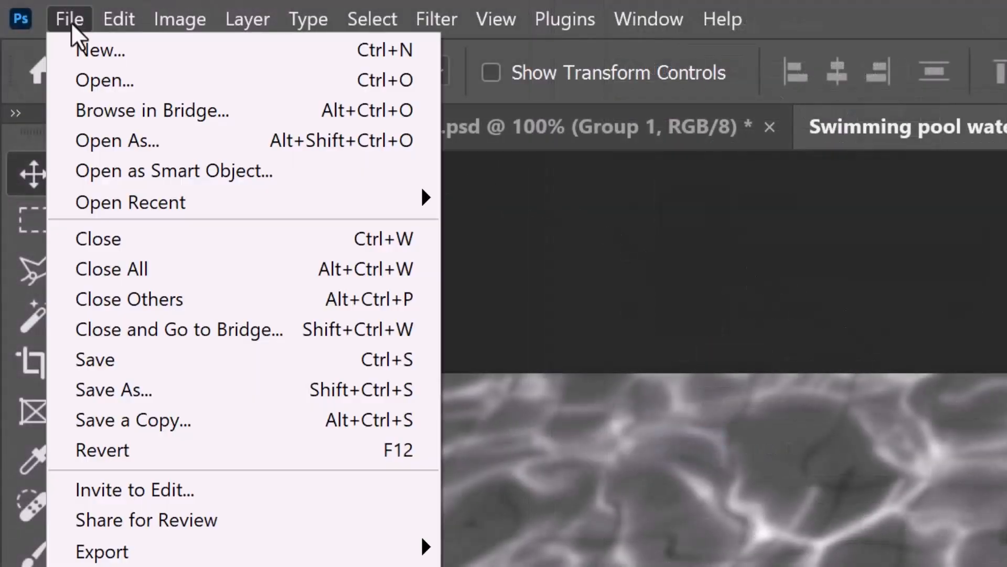
pyautogui.click(118, 421)
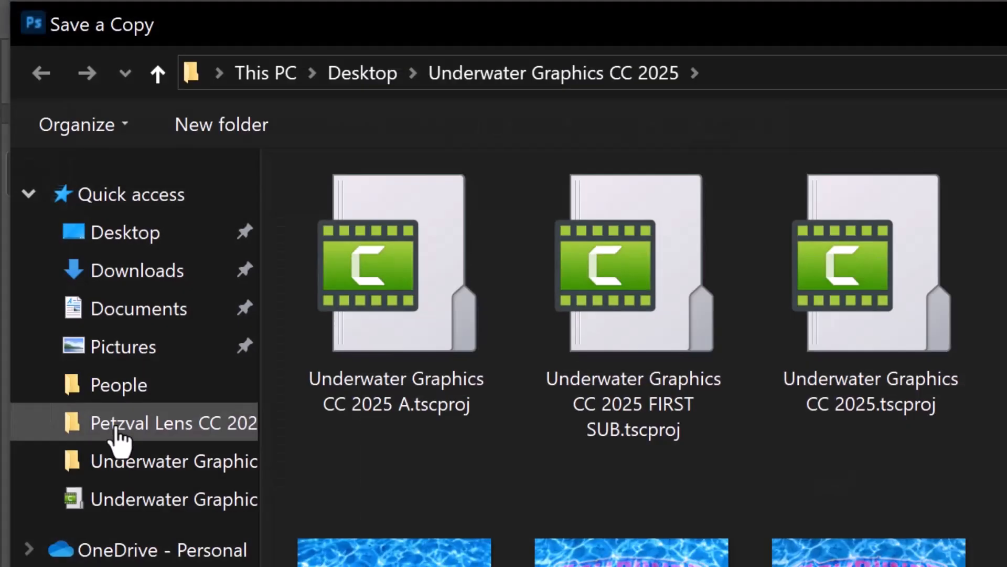
pyautogui.click(129, 236)
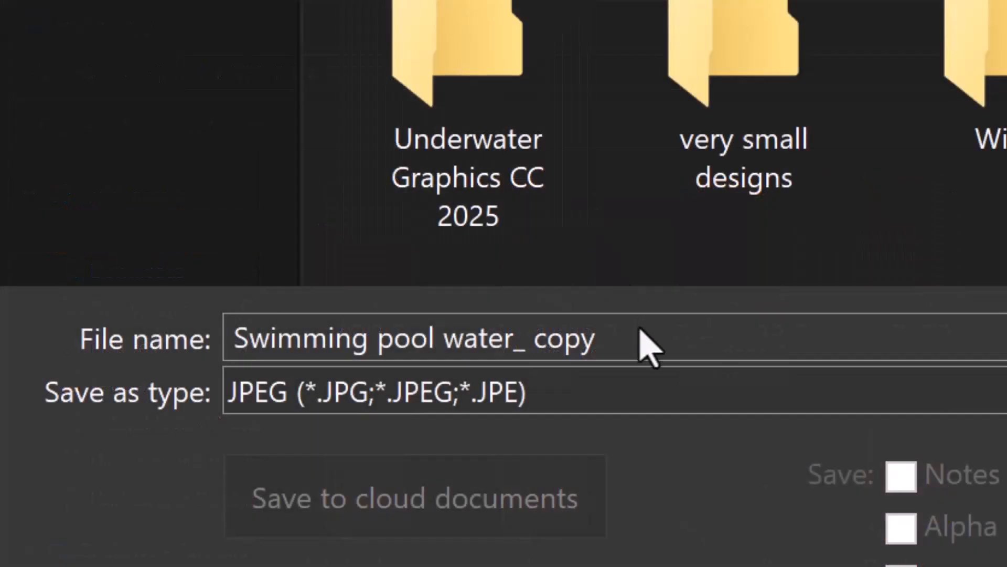
pyautogui.click(641, 333)
pyautogui.write('Displacement map')
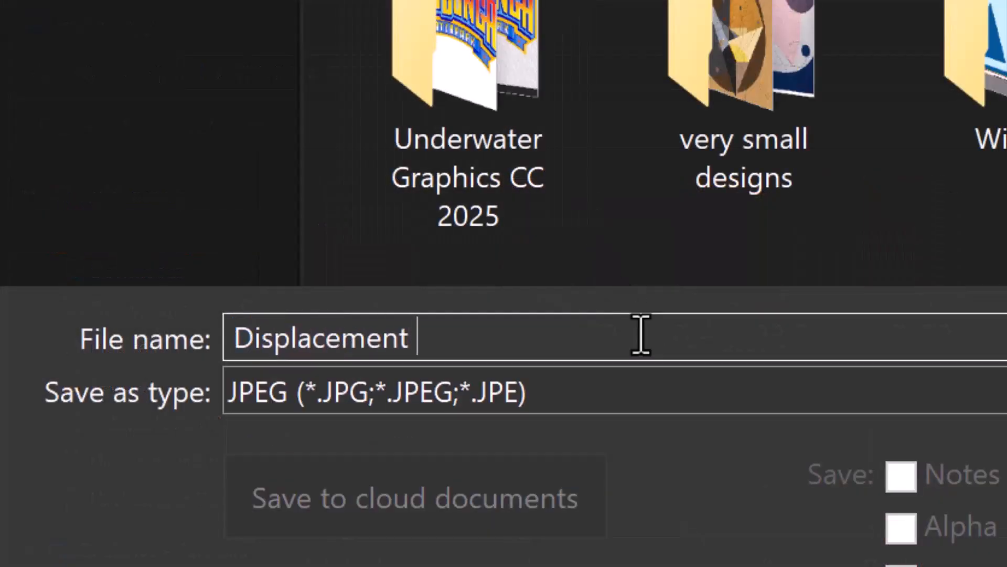
pyautogui.click(413, 391)
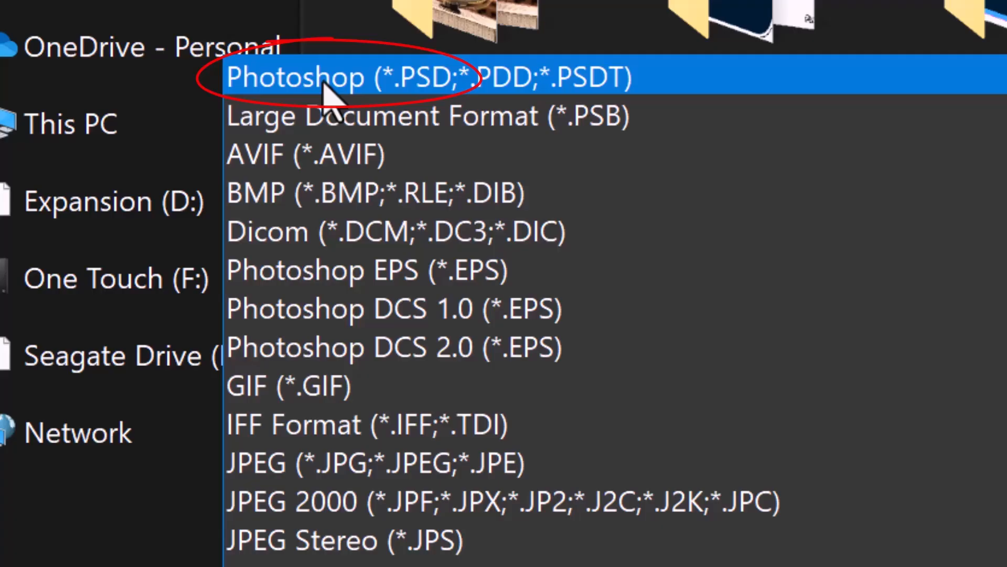
pyautogui.click(323, 84)
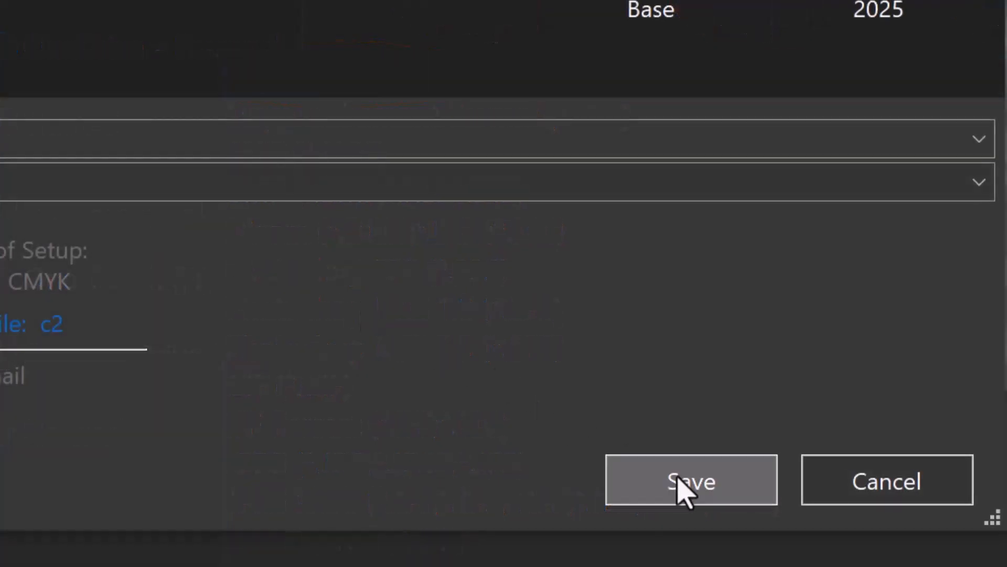
pyautogui.click(678, 477)
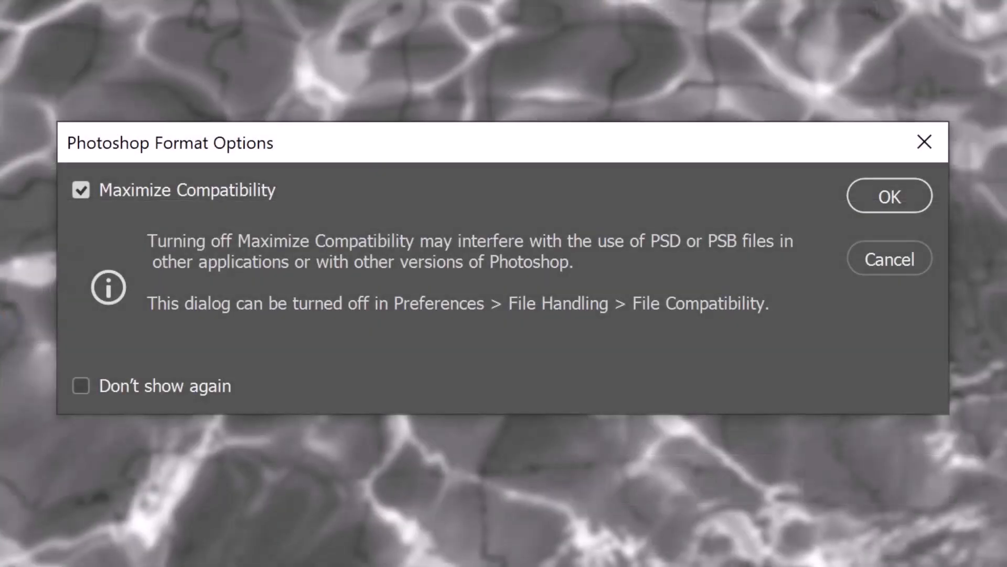
pyautogui.click(893, 199)
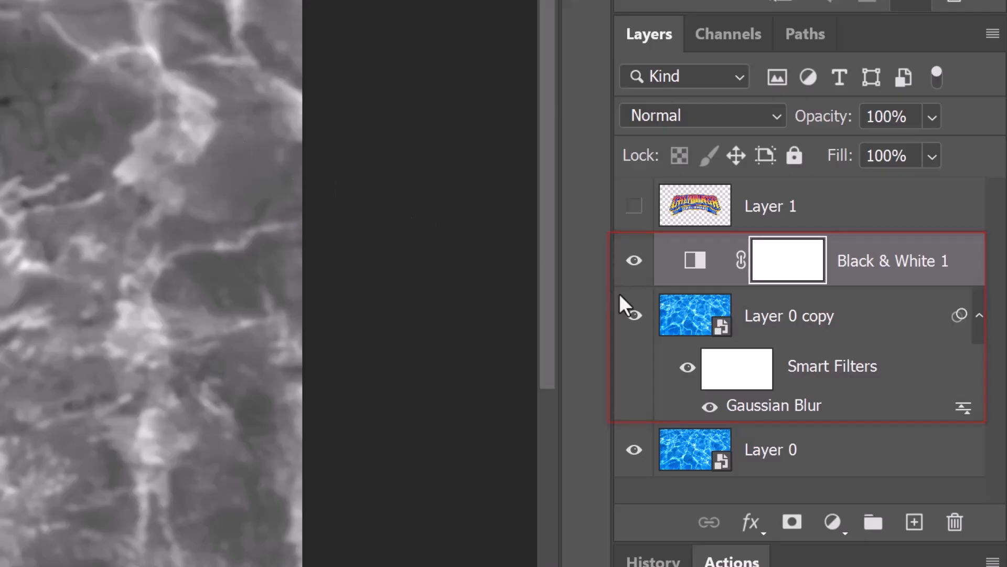
# Step: Delete the Black & White adjustment layer and the blurred water copy, and make the logo layer visible
pyautogui.keyDown('shift'); pyautogui.click(684, 323); pyautogui.keyUp('shift')
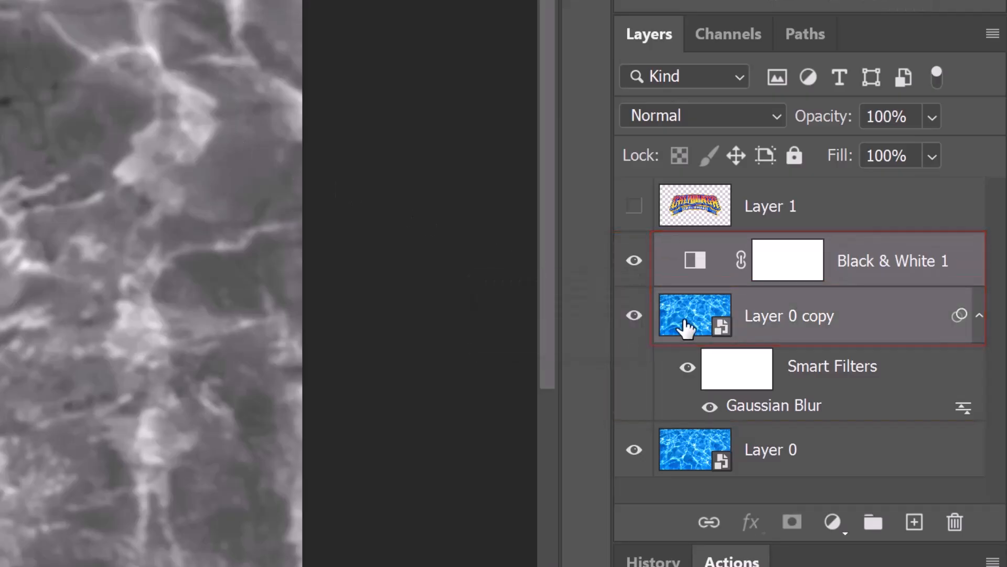
pyautogui.press('Delete')
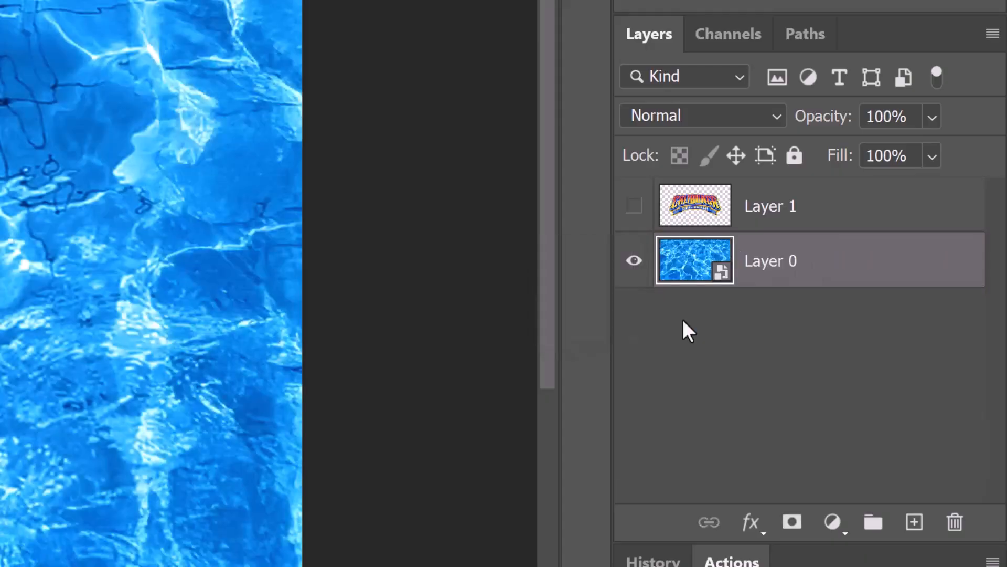
pyautogui.click(634, 207)
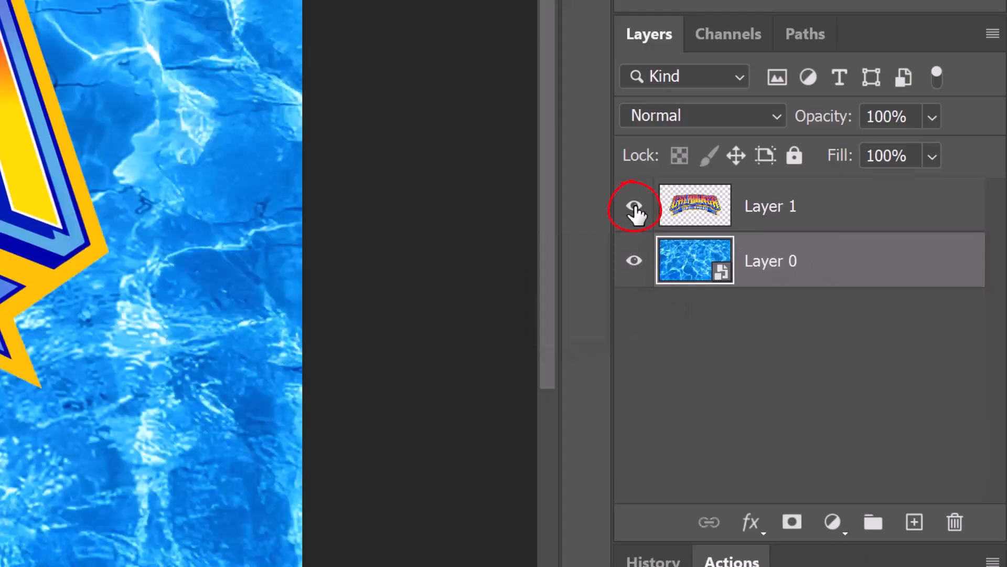
# Step: Convert the logo on Layer 1 to a Smart Object
pyautogui.click(696, 209)
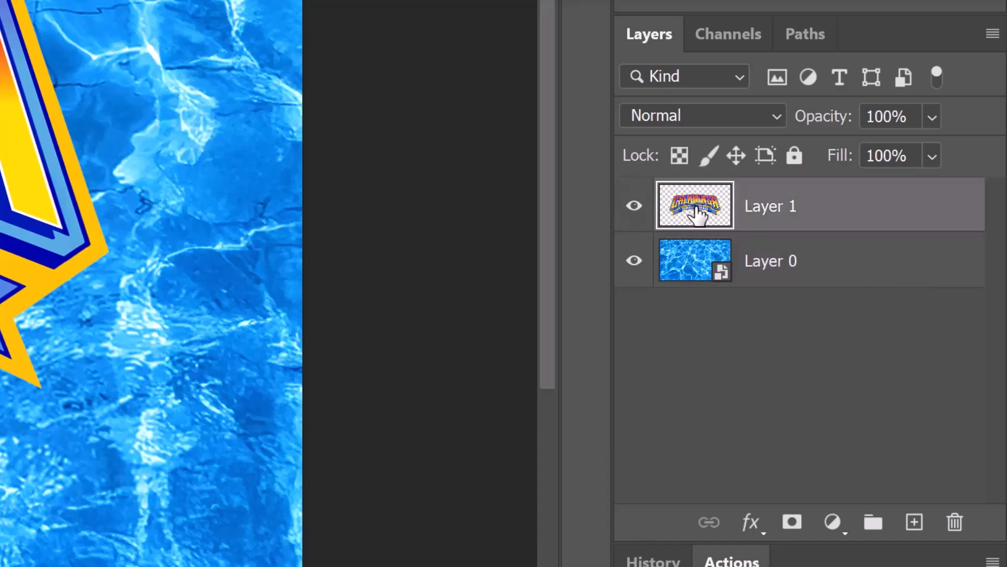
pyautogui.click(992, 34)
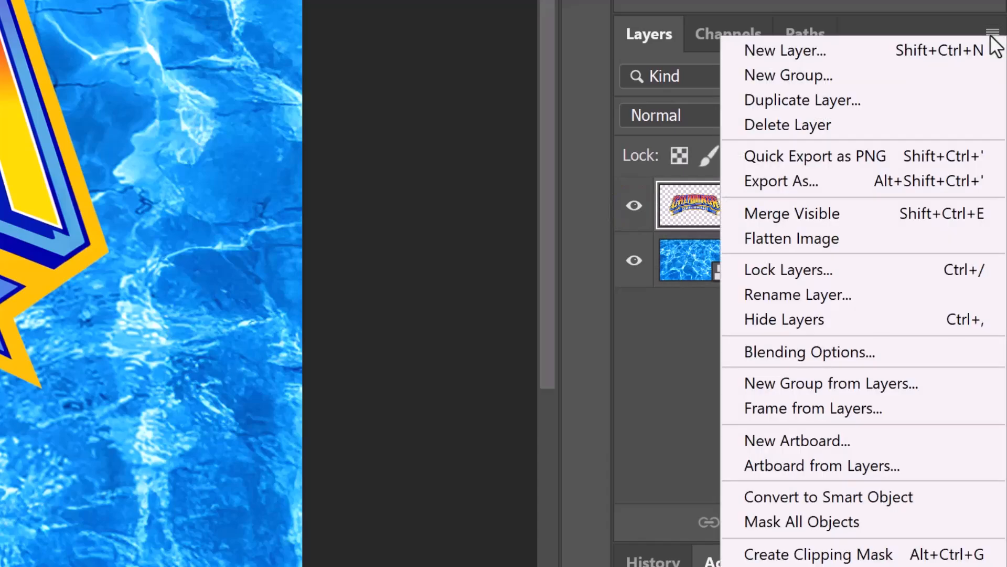
pyautogui.click(818, 501)
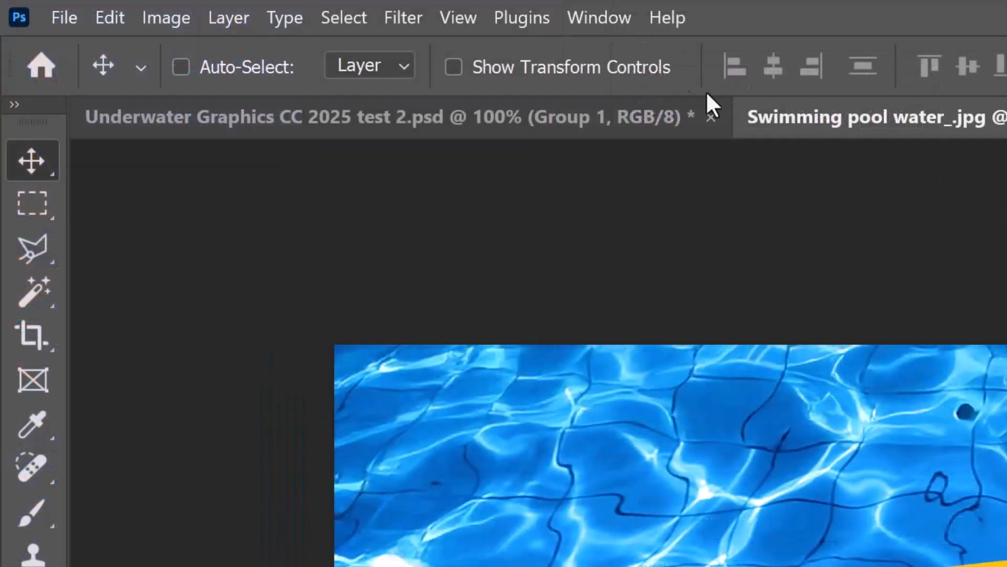
# Step: Apply a Displace filter to the logo with horizontal and vertical scale 20, Stretch To Fit and Wrap Around, using the "Displacement map" PSD
pyautogui.click(404, 19)
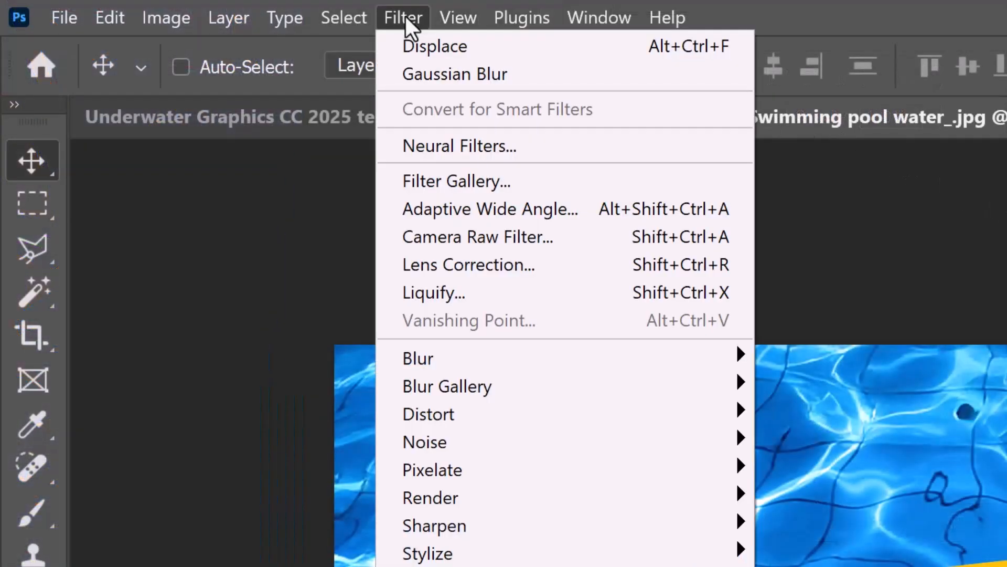
pyautogui.moveTo(429, 414)
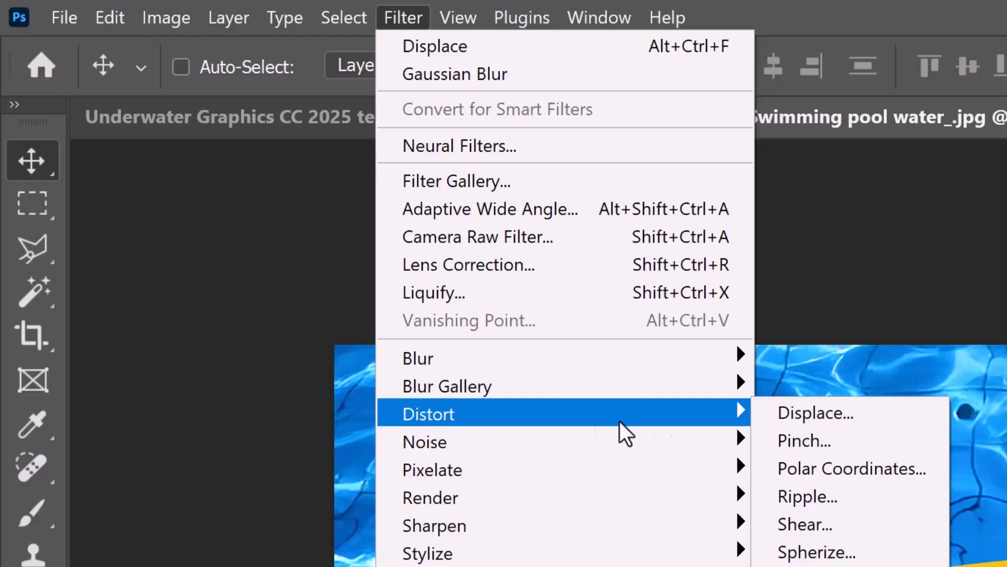
pyautogui.click(815, 415)
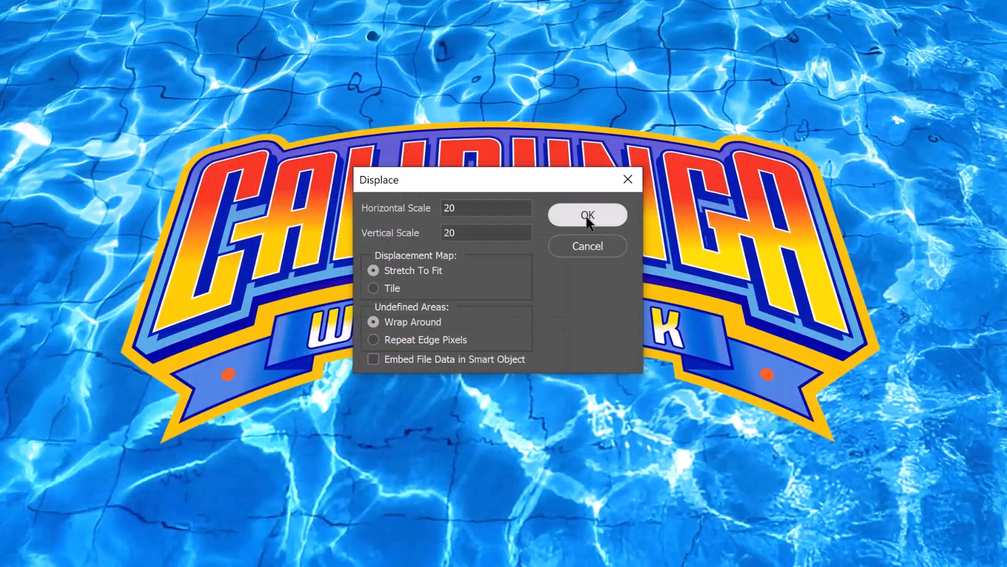
pyautogui.click(588, 218)
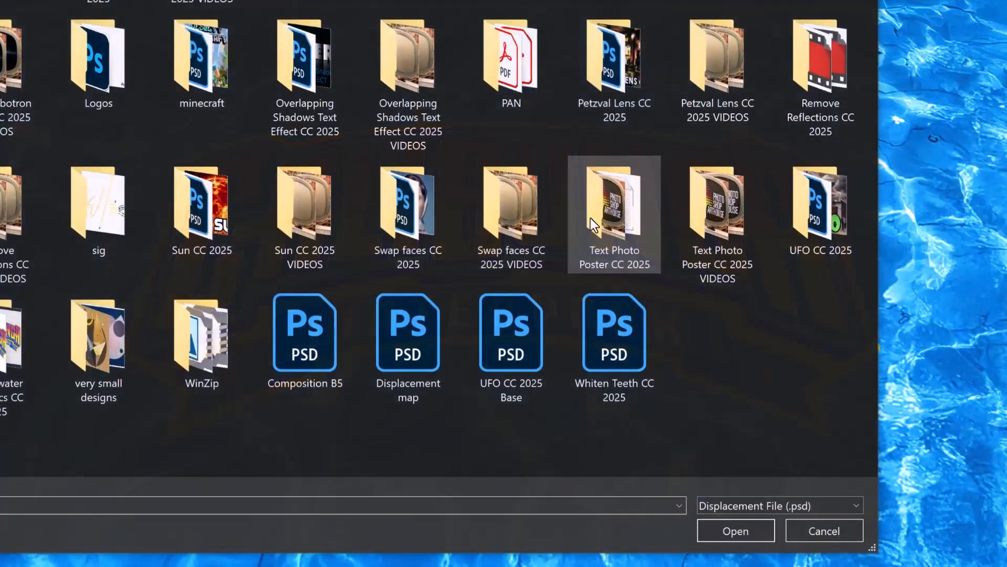
pyautogui.click(411, 330)
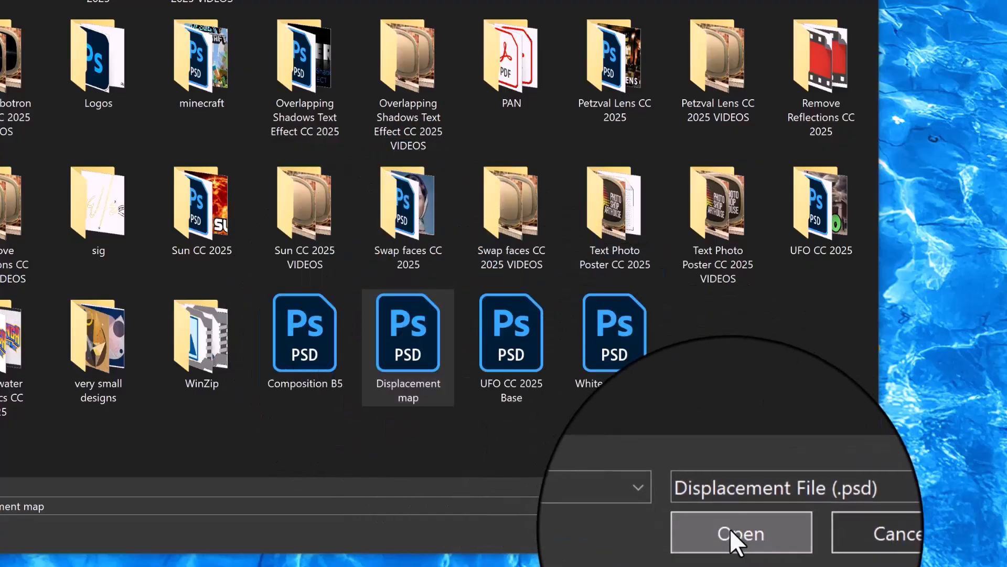
pyautogui.click(729, 528)
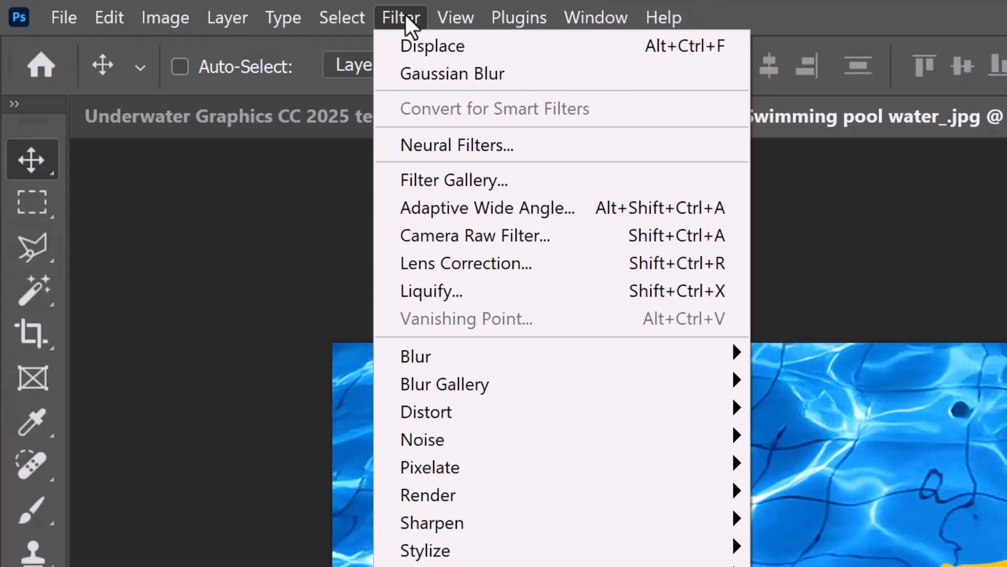
# Step: Apply a Gaussian Blur with a radius of 1 pixel to the displaced logo
pyautogui.moveTo(423, 357)
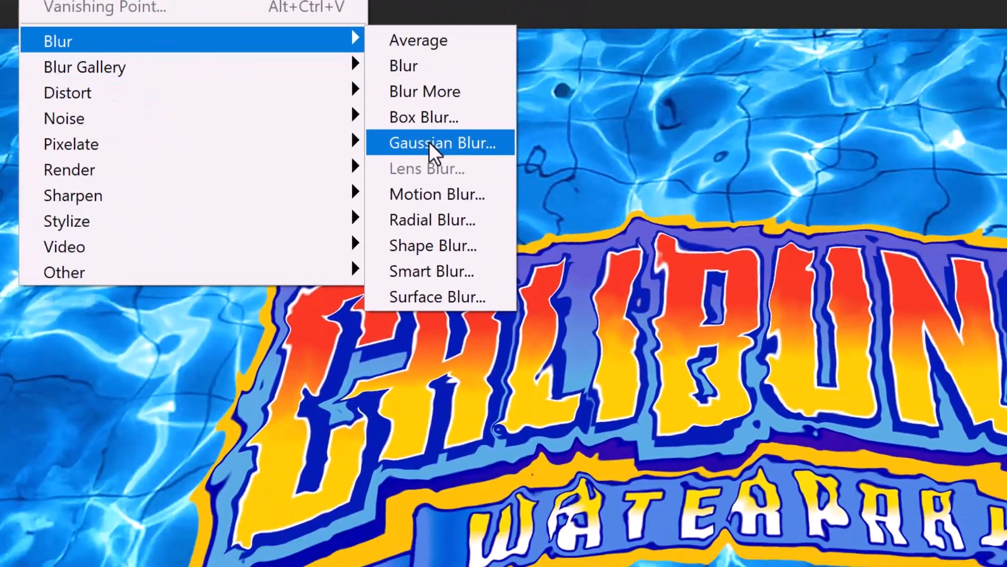
pyautogui.click(816, 466)
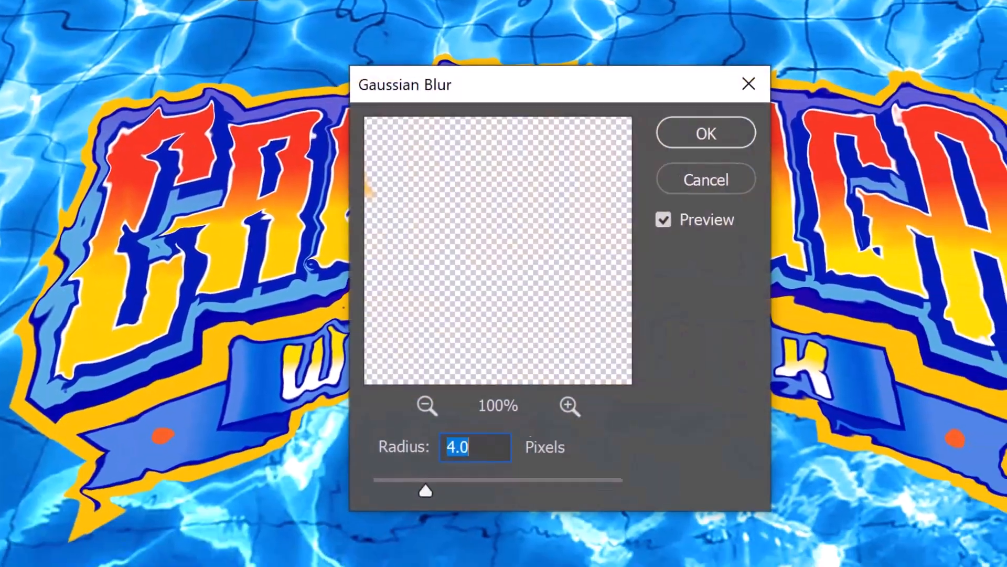
pyautogui.write('1')
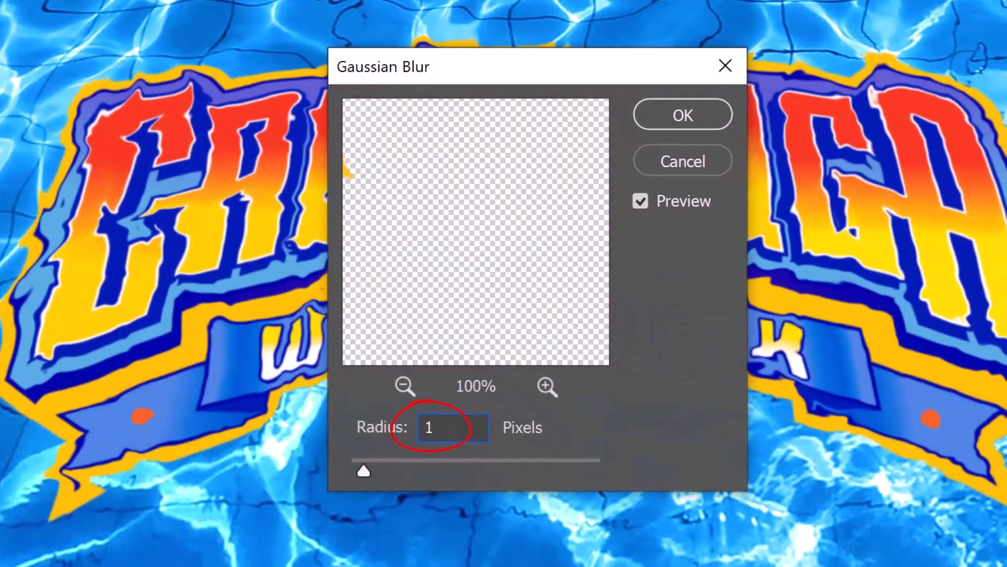
pyautogui.press('Return')
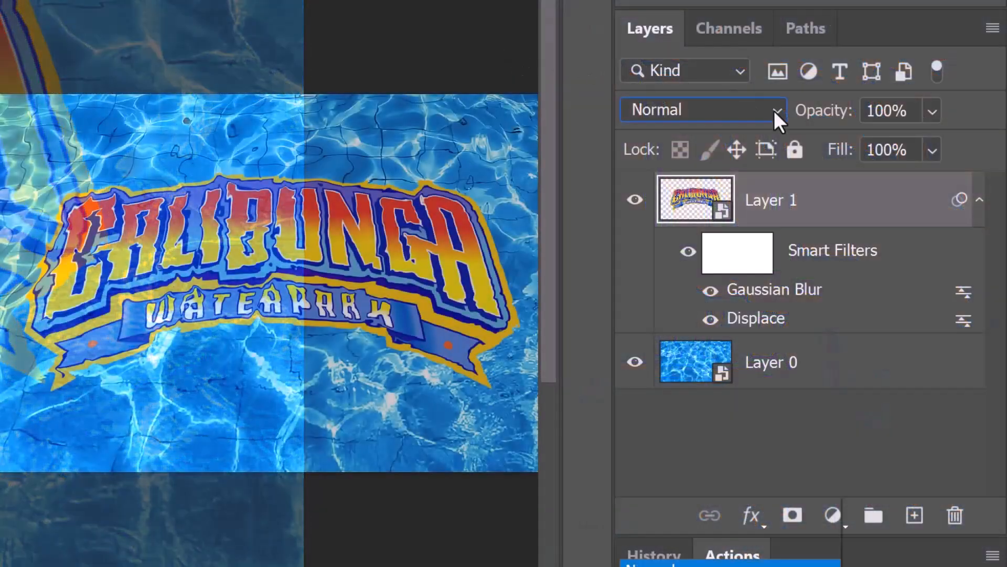
# Step: Set the logo layer's blend mode to Lighten and its opacity to 40%
pyautogui.click(773, 110)
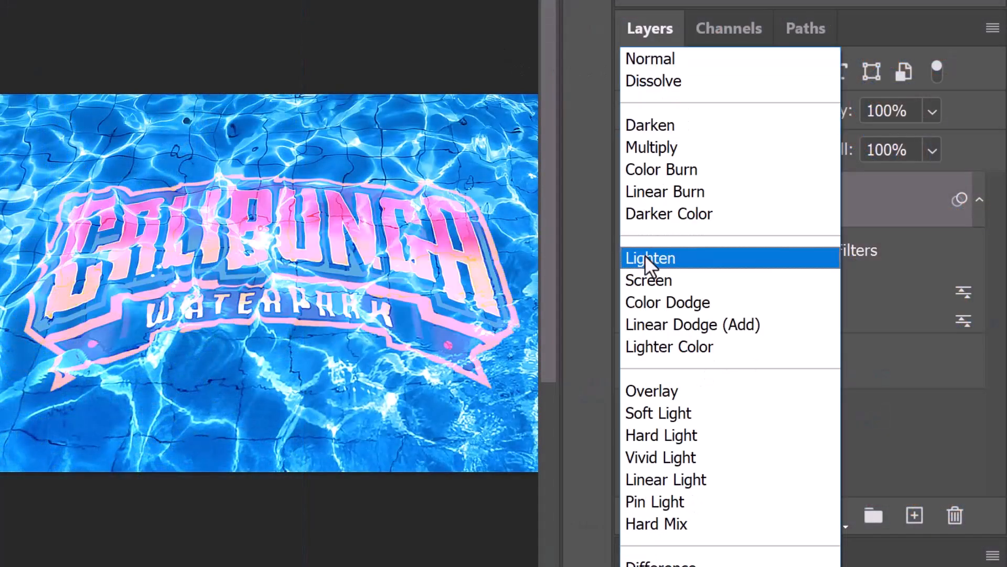
pyautogui.click(644, 257)
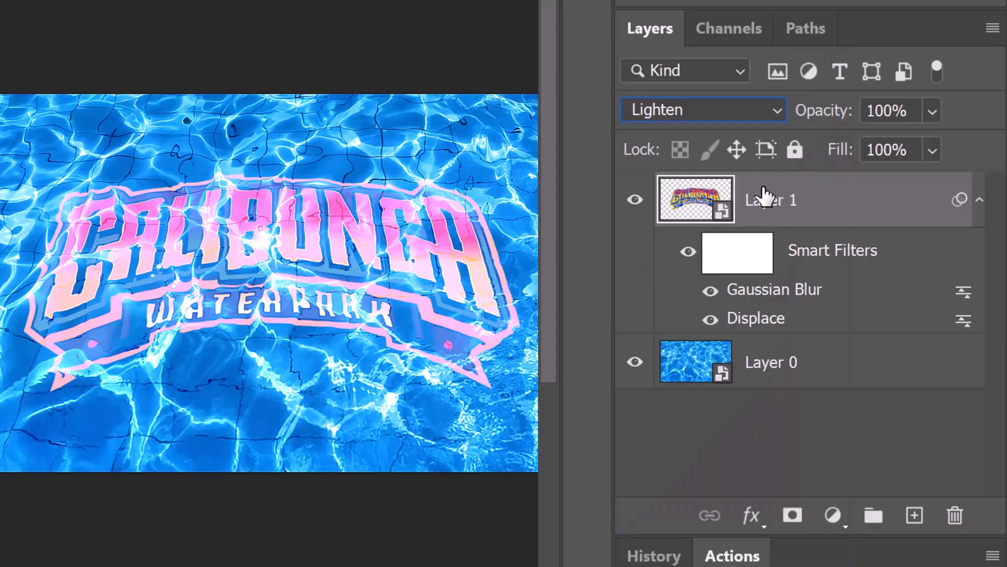
pyautogui.moveTo(779, 126); pyautogui.dragTo(774, 131)
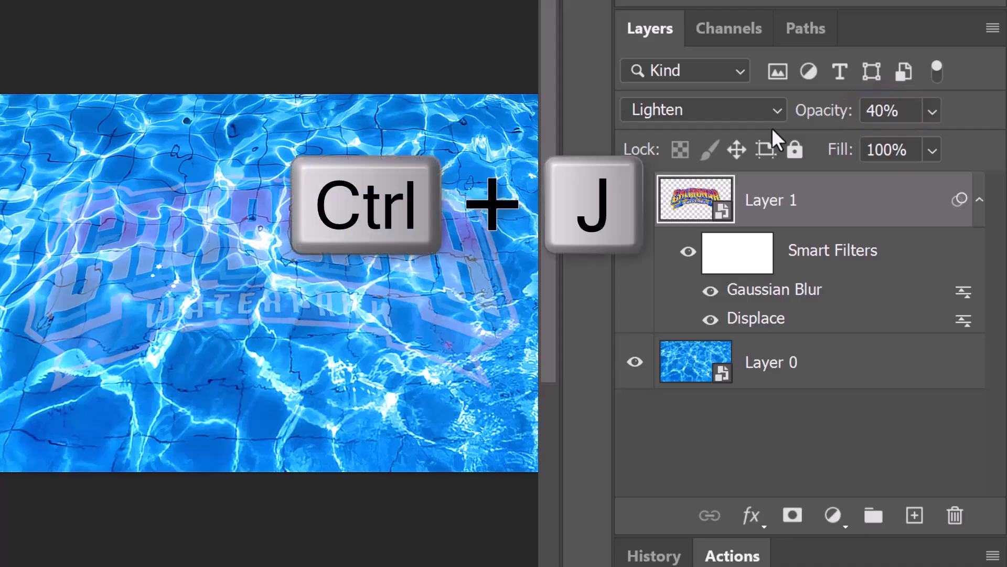
# Step: Duplicate the logo layer and set the copy's blend mode to Overlay and its opacity to 70%
pyautogui.hotkey('ctrl', 'j')
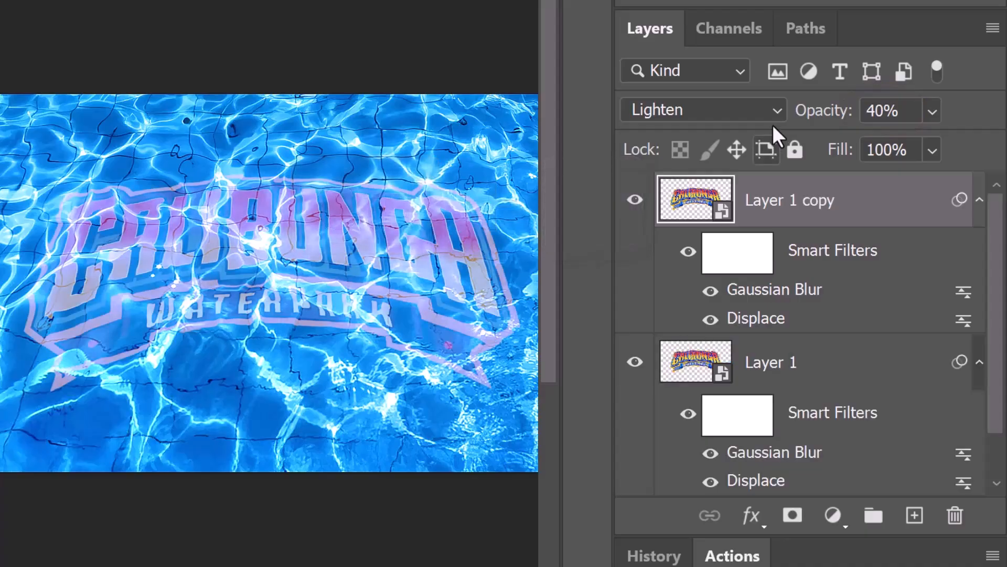
pyautogui.click(775, 109)
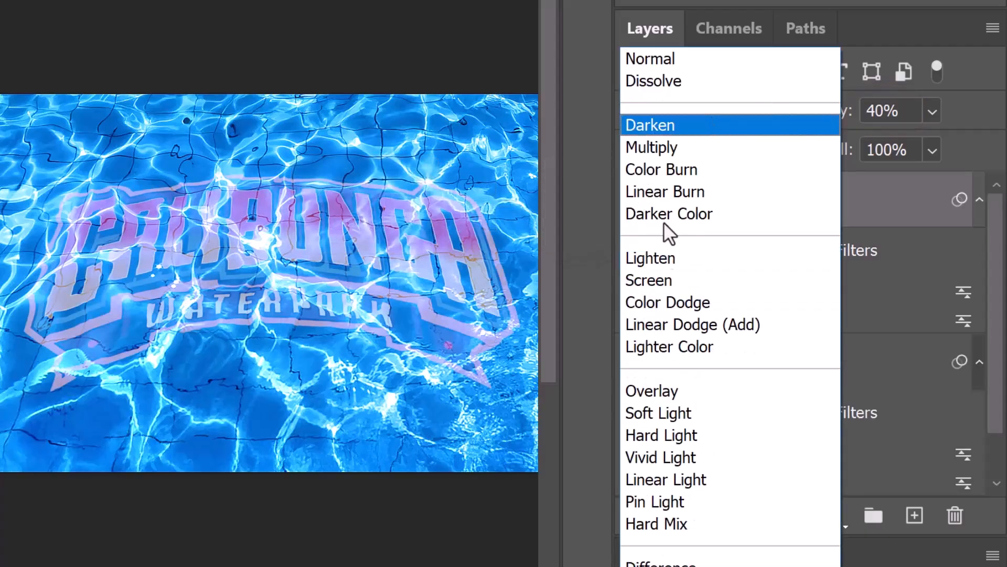
pyautogui.click(656, 391)
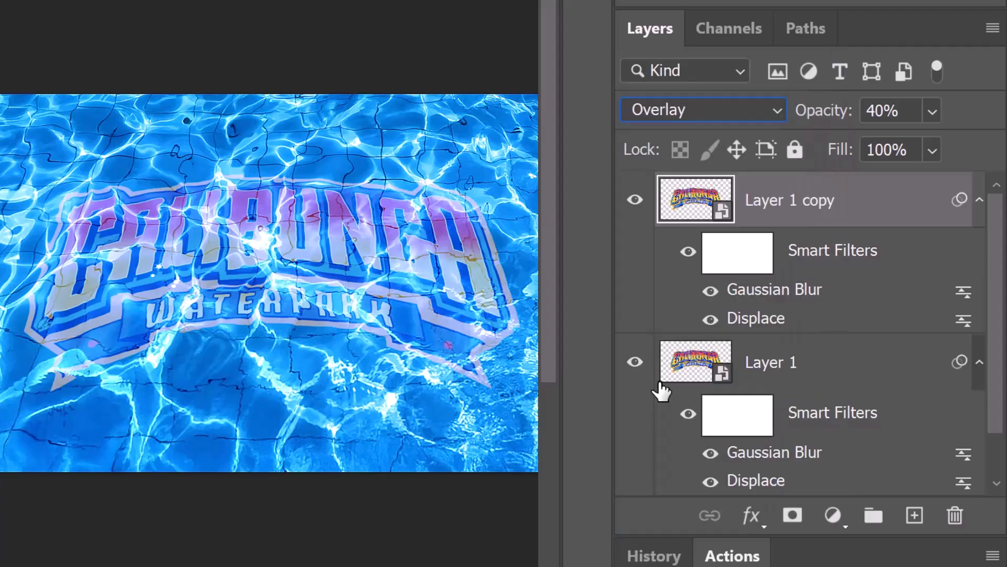
pyautogui.write('7')
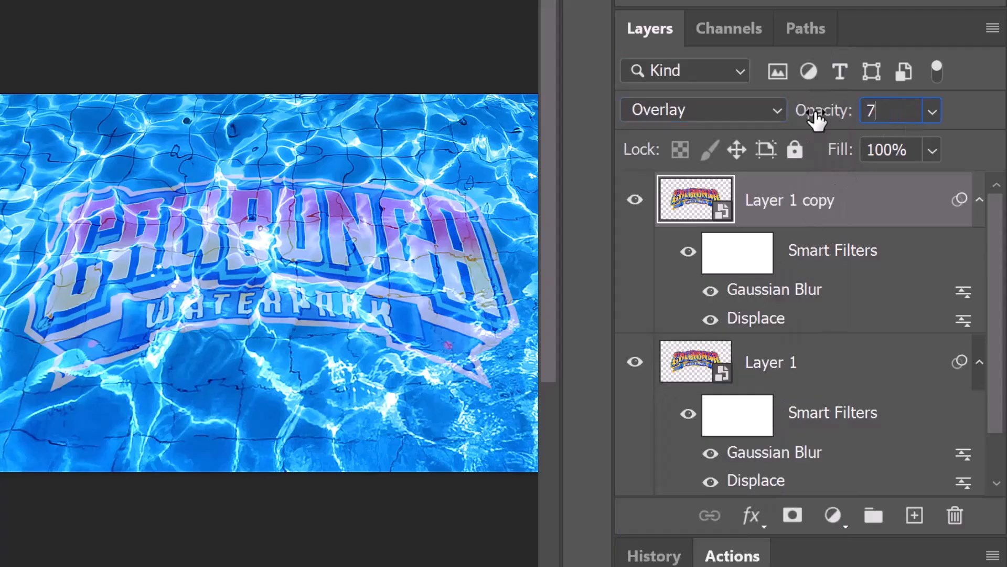
pyautogui.write('0')
pyautogui.press('Return')
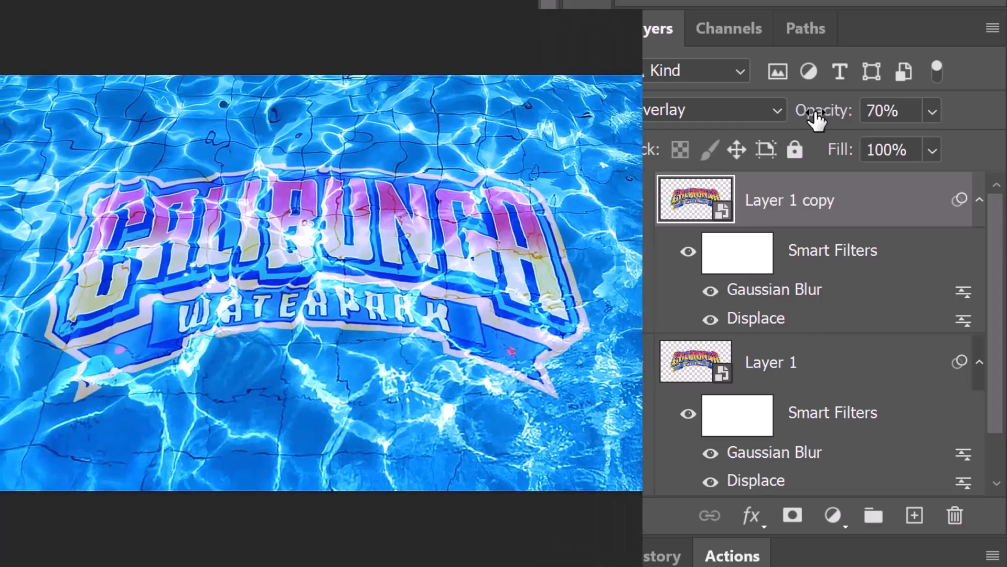